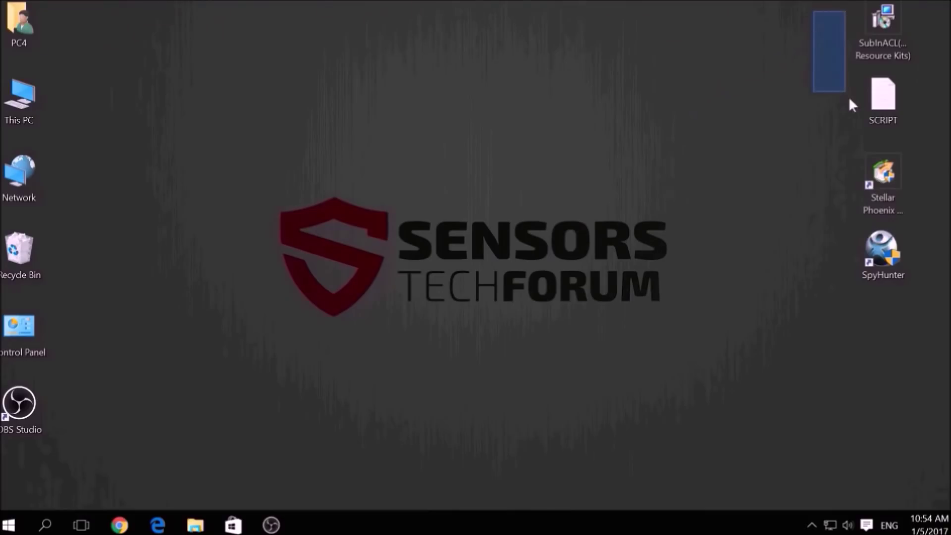
Step: Clear the desktop icon selection, then run msconfig from the Run box
{"action": "left_click_drag", "start_coordinate": [849, 96], "coordinate": [906, 310]}
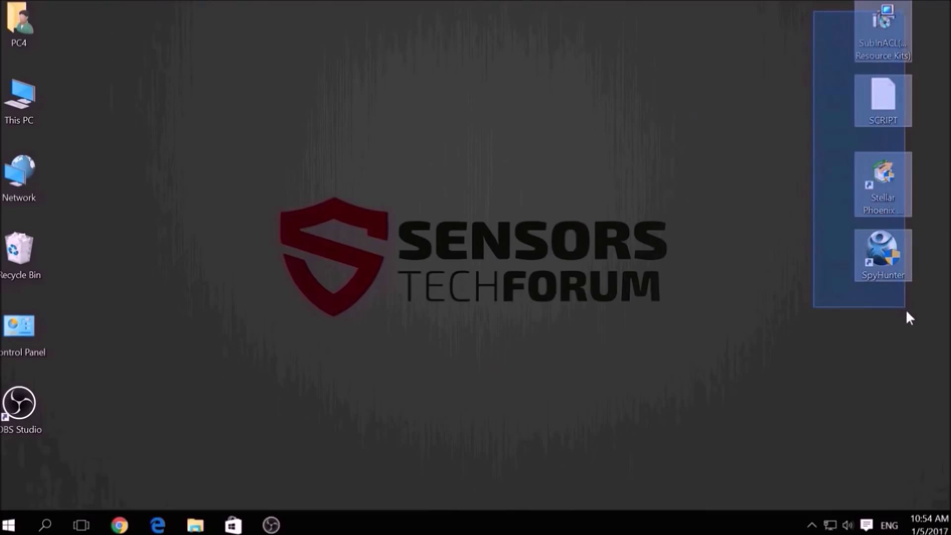
{"action": "left_click", "coordinate": [695, 352]}
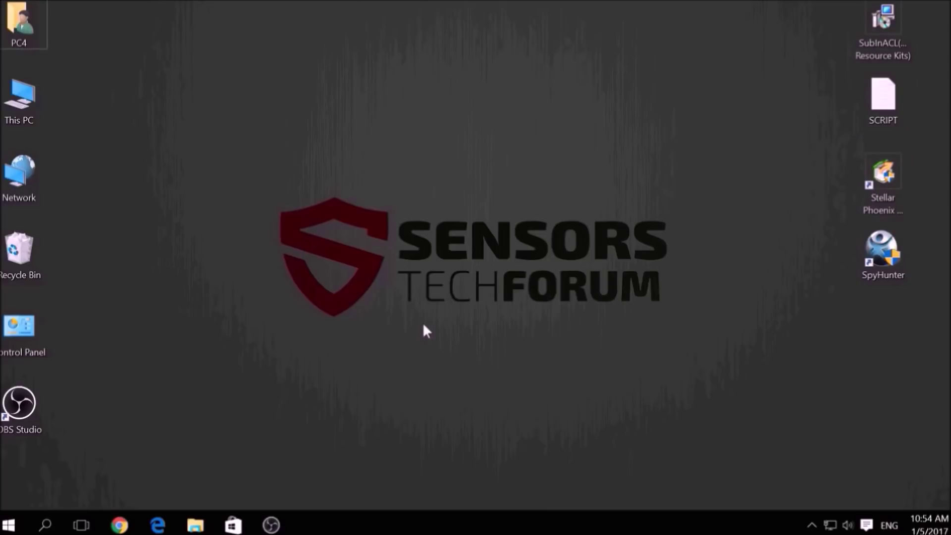
{"action": "key", "text": "super+r"}
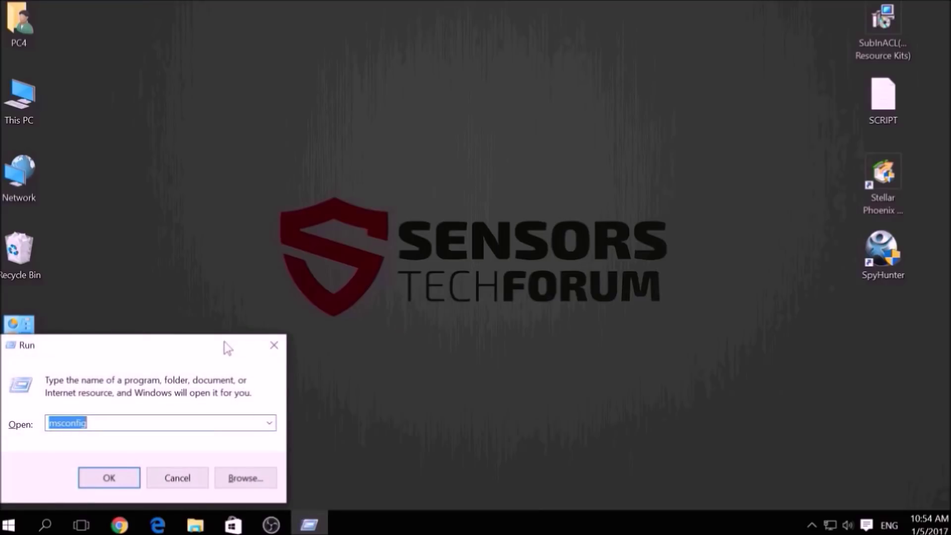
{"action": "key", "text": "BackSpace"}
{"action": "left_click_drag", "start_coordinate": [206, 346], "coordinate": [511, 212]}
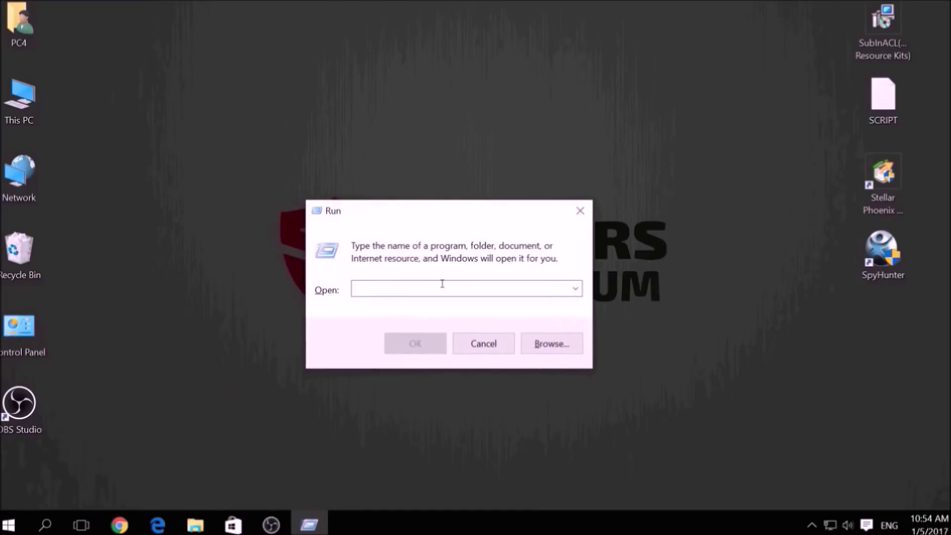
{"action": "type", "text": "ms"}
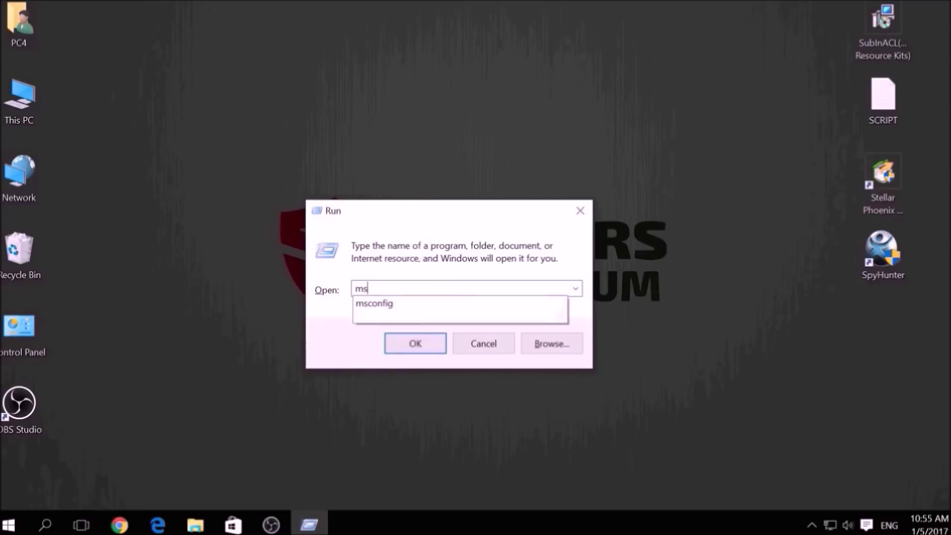
{"action": "type", "text": "config"}
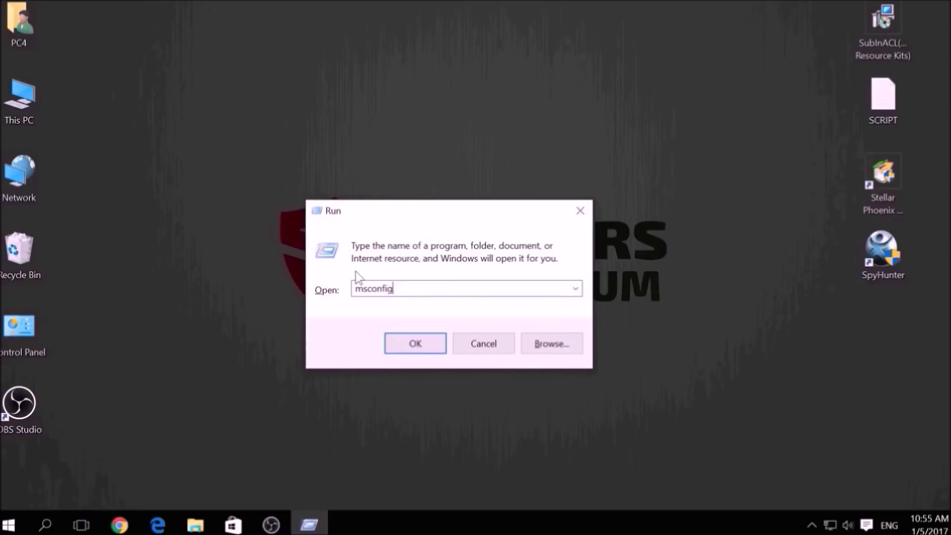
{"action": "left_click", "coordinate": [417, 343]}
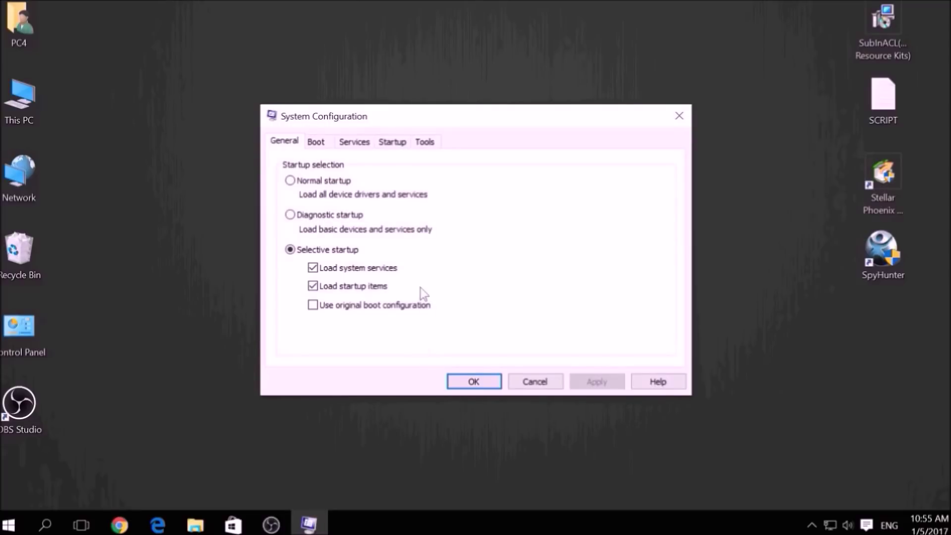
Step: Enable Safe boot with the Network option on the Boot tab, then apply and confirm
{"action": "left_click", "coordinate": [328, 146]}
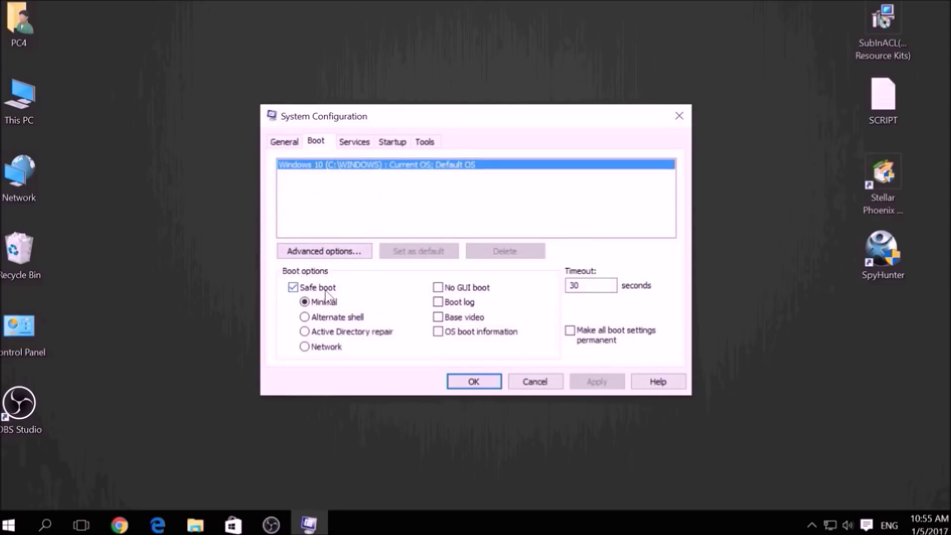
{"action": "left_click", "coordinate": [328, 348]}
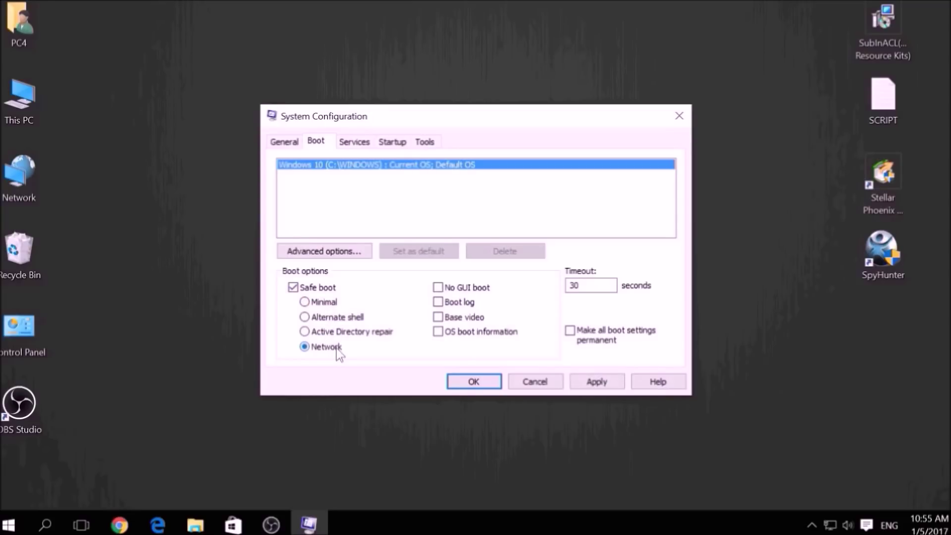
{"action": "left_click", "coordinate": [573, 377]}
{"action": "left_click", "coordinate": [461, 382]}
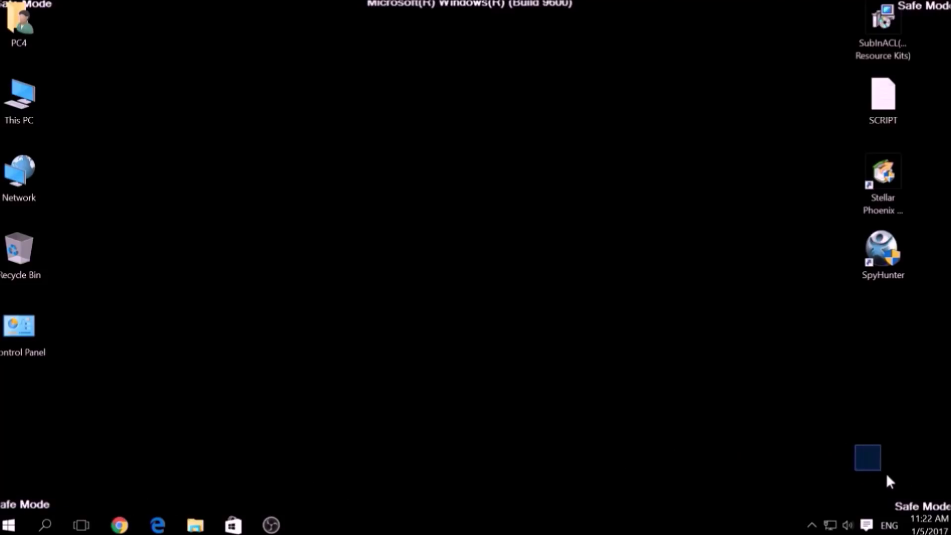
{"action": "left_click_drag", "start_coordinate": [886, 474], "coordinate": [948, 511]}
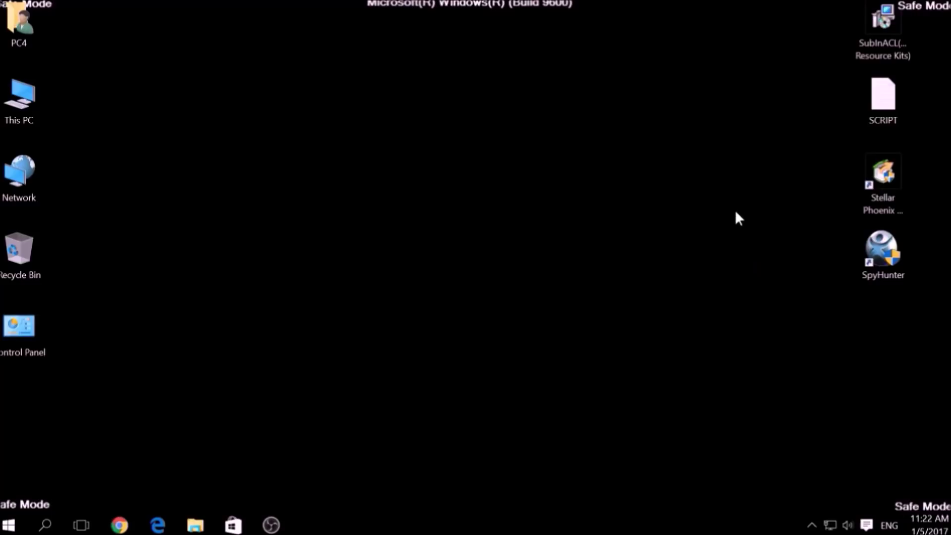
{"action": "left_click", "coordinate": [870, 53]}
{"action": "left_click", "coordinate": [882, 88], "text": "ctrl"}
Step: Copy all subinacl commands from the SCRIPT text file and minimize Notepad
{"action": "double_click", "coordinate": [882, 89]}
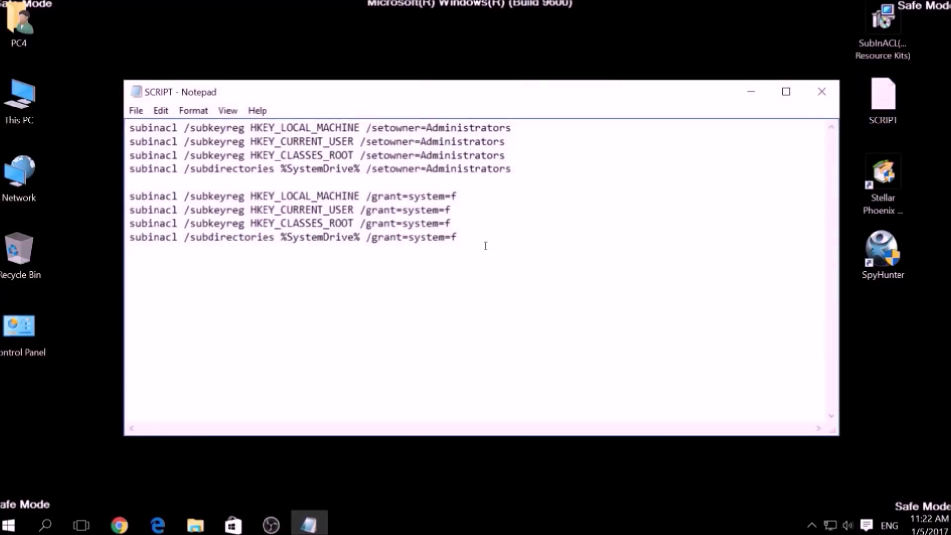
{"action": "left_click_drag", "start_coordinate": [483, 244], "coordinate": [118, 125]}
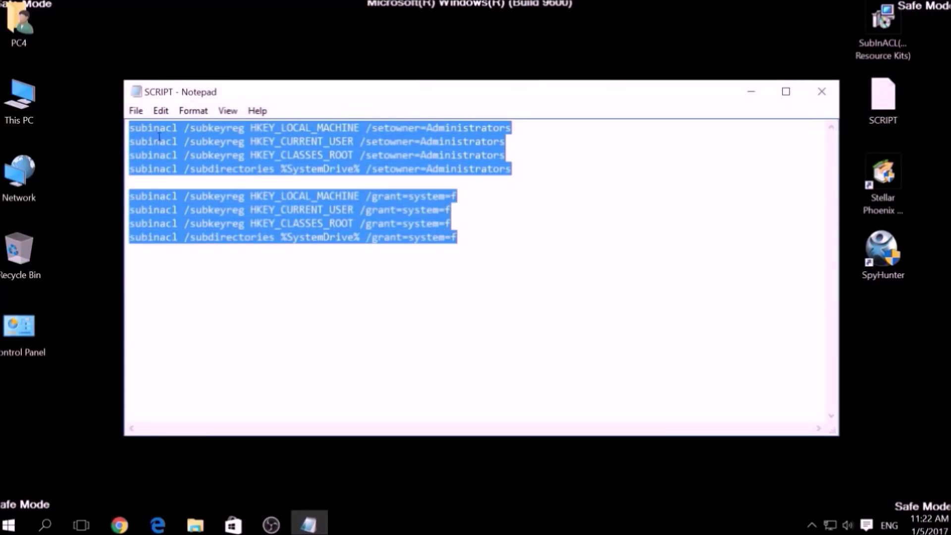
{"action": "right_click", "coordinate": [251, 139]}
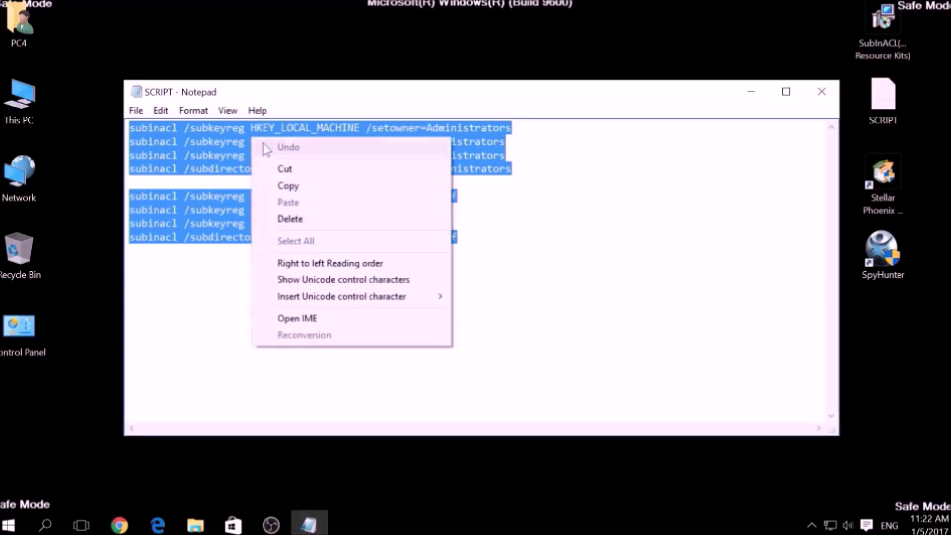
{"action": "left_click", "coordinate": [283, 182]}
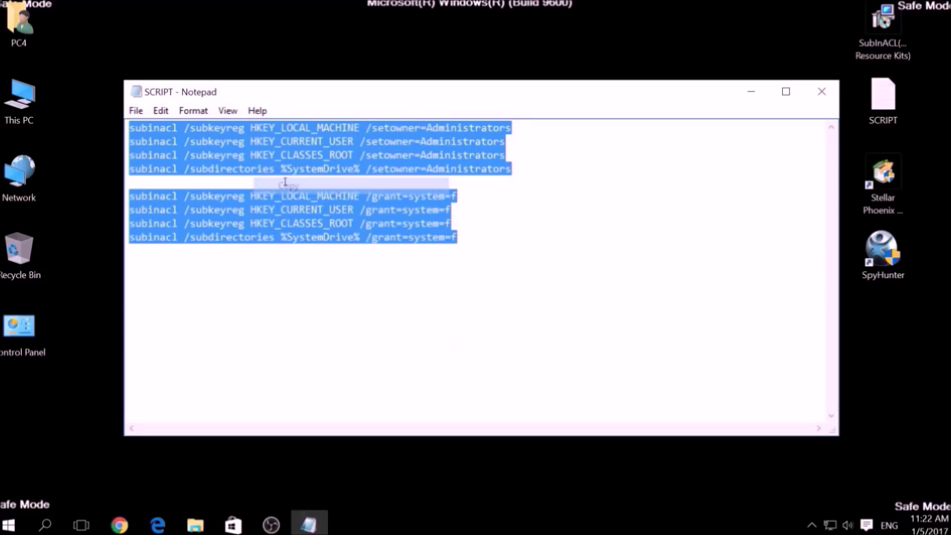
{"action": "left_click", "coordinate": [757, 96]}
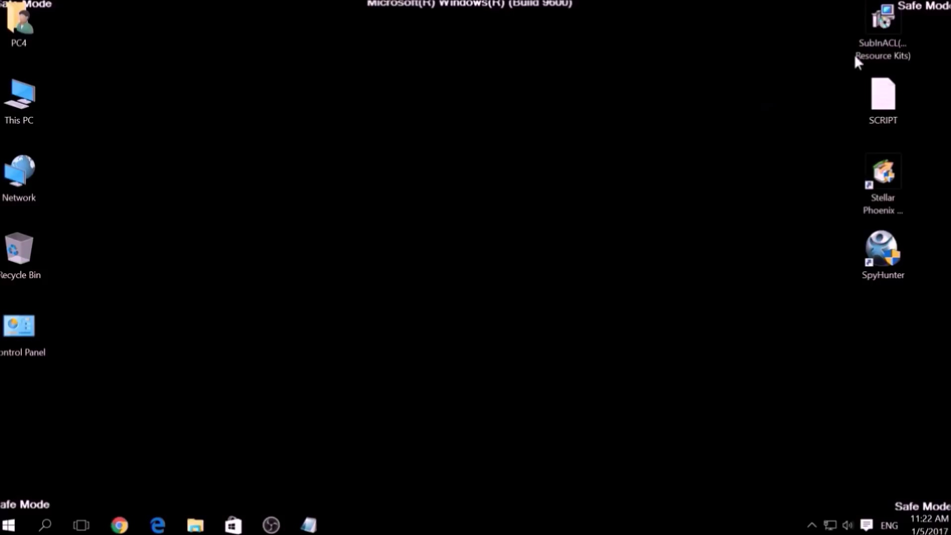
{"action": "left_click", "coordinate": [870, 49]}
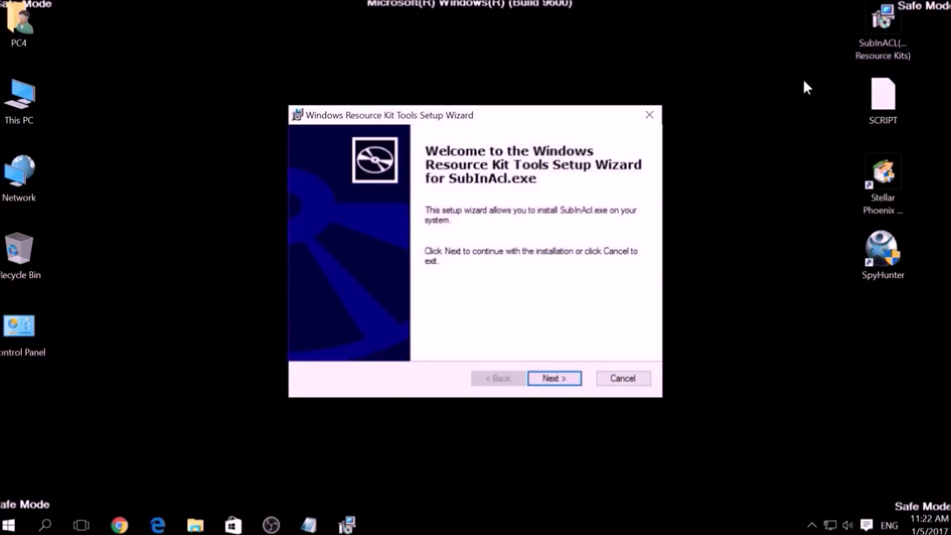
Step: Install SubInAcl.exe, accepting the licence agreement, and finish the wizard
{"action": "left_click", "coordinate": [554, 376]}
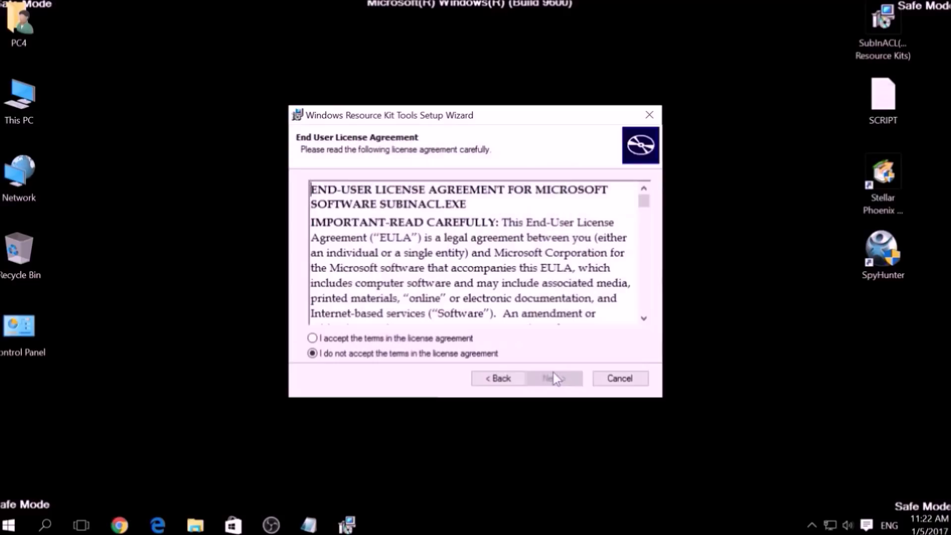
{"action": "left_click", "coordinate": [470, 338]}
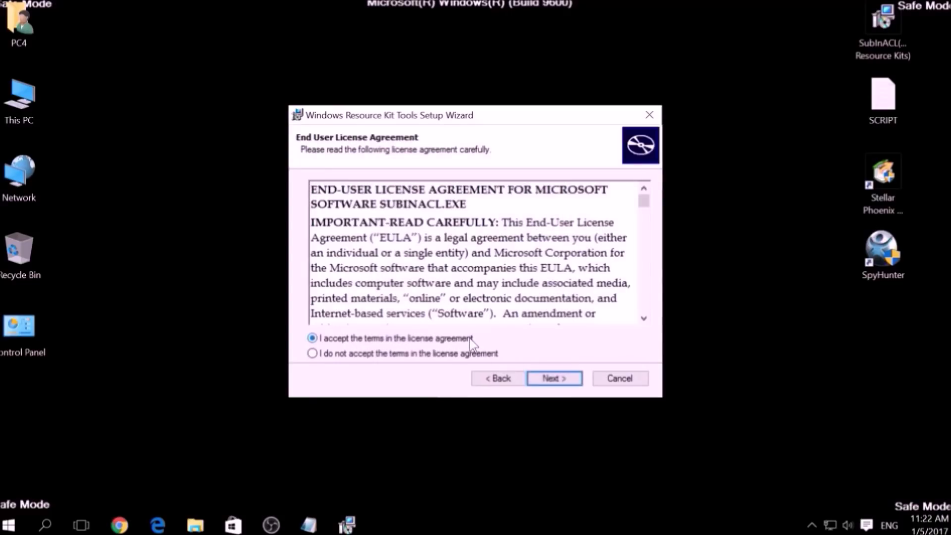
{"action": "left_click", "coordinate": [540, 379]}
{"action": "left_click", "coordinate": [540, 379]}
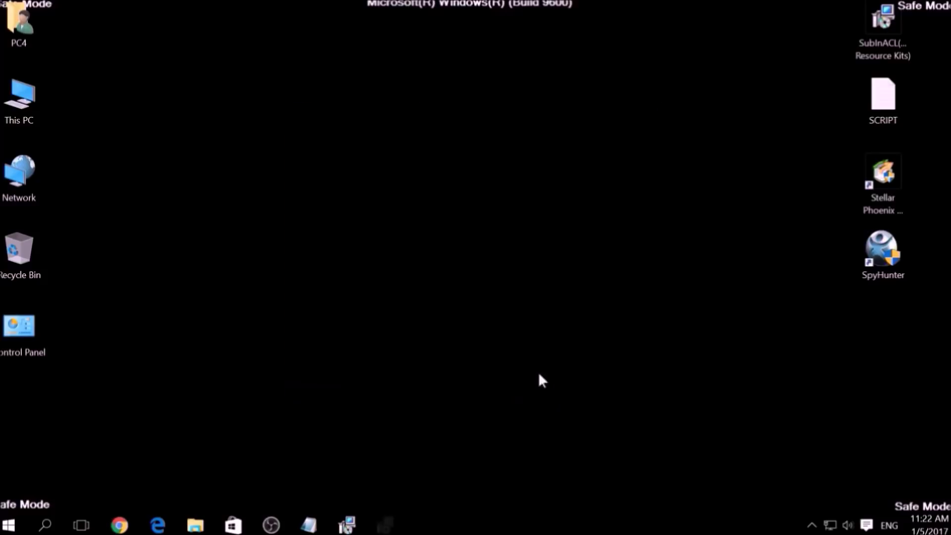
{"action": "left_click", "coordinate": [545, 377]}
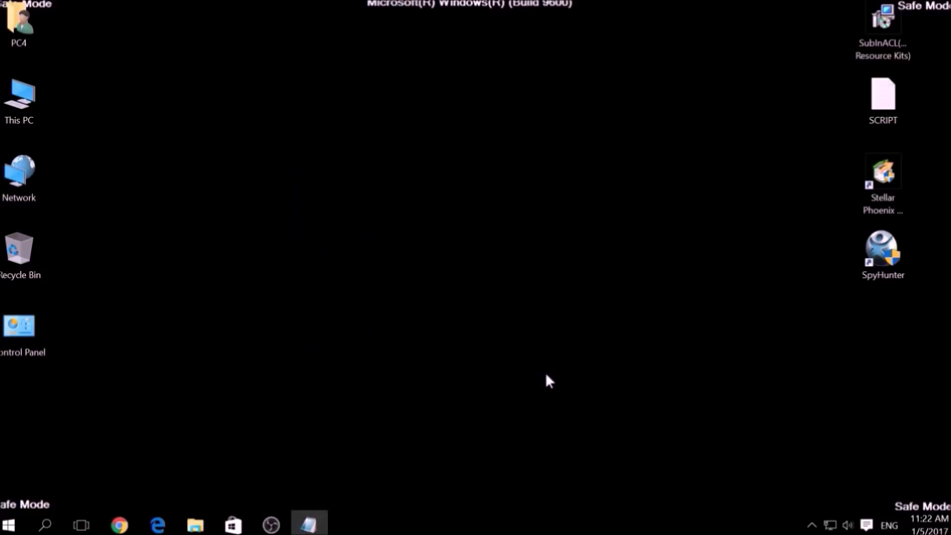
{"action": "left_click", "coordinate": [318, 515]}
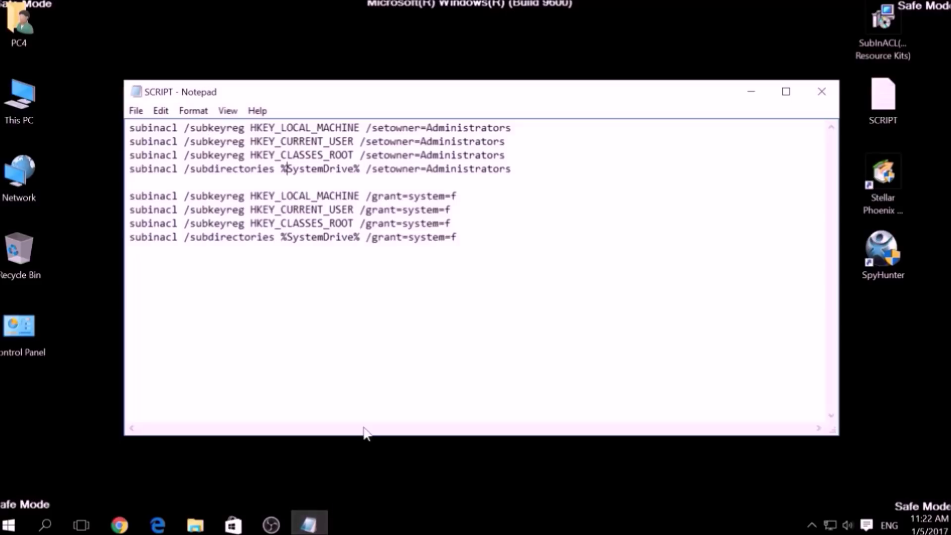
Step: Reselect the SCRIPT commands and choose Save As from the File menu
{"action": "mouse_move", "coordinate": [460, 240]}
{"action": "left_mouse_down"}
{"action": "mouse_move", "coordinate": [145, 128]}
{"action": "mouse_move", "coordinate": [133, 114]}
{"action": "left_mouse_up"}
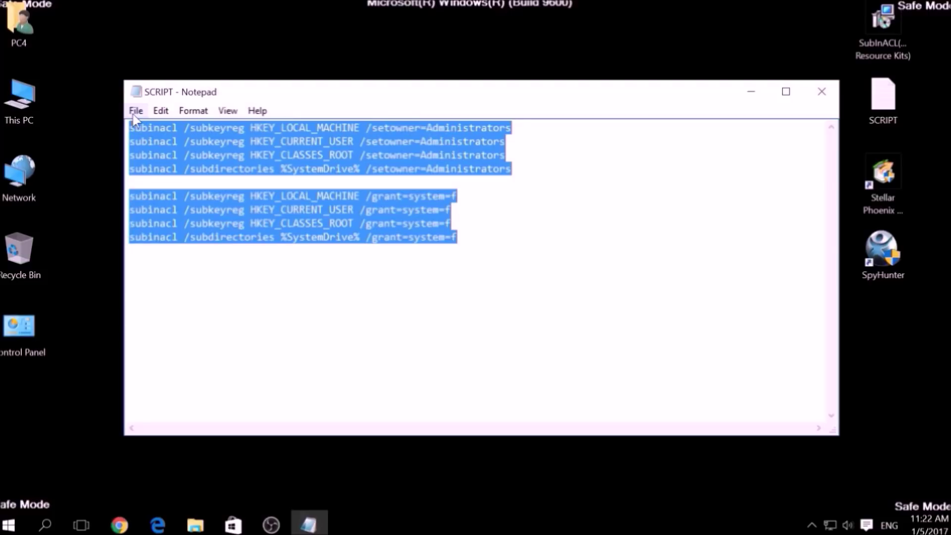
{"action": "left_click", "coordinate": [132, 114]}
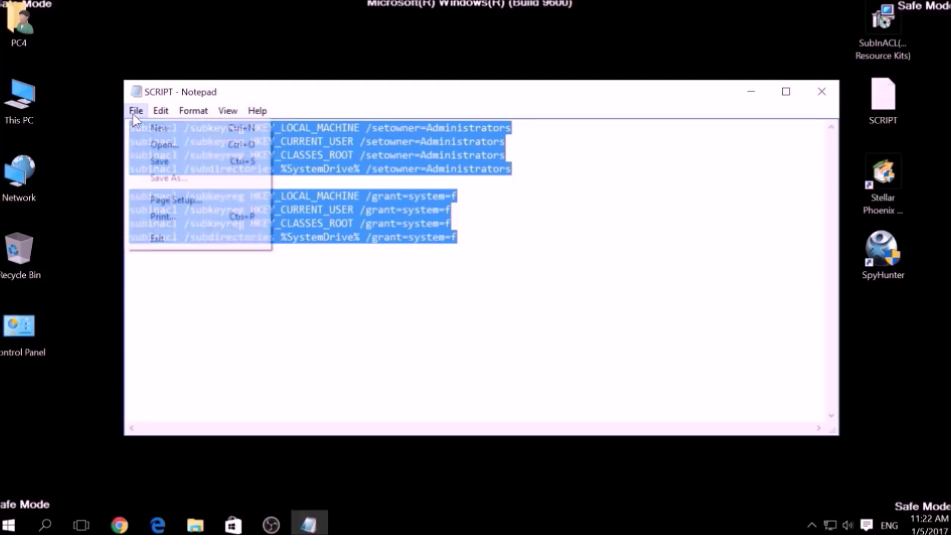
{"action": "left_click", "coordinate": [173, 179]}
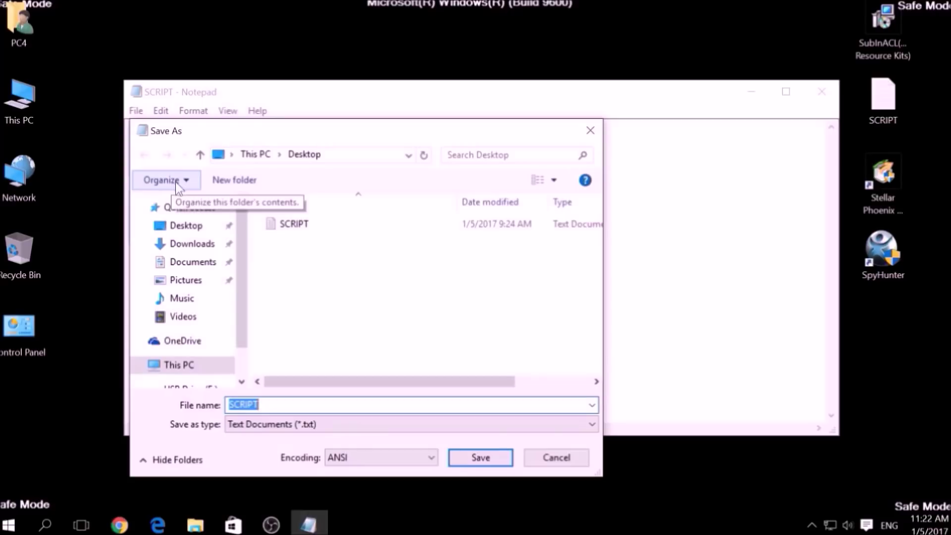
Step: Save the script to the Desktop as FIX.BAT with the All Files type
{"action": "left_click", "coordinate": [181, 231]}
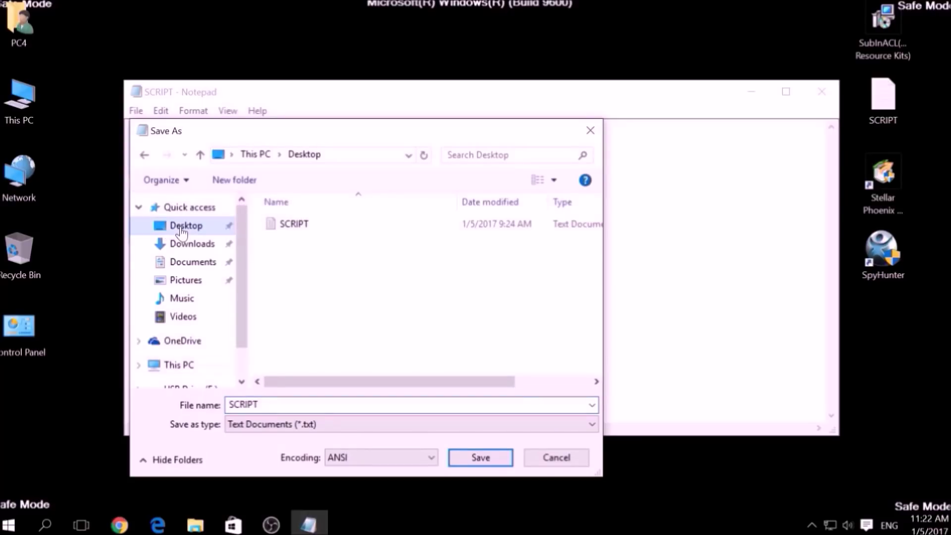
{"action": "left_click", "coordinate": [256, 403]}
{"action": "double_click", "coordinate": [256, 403]}
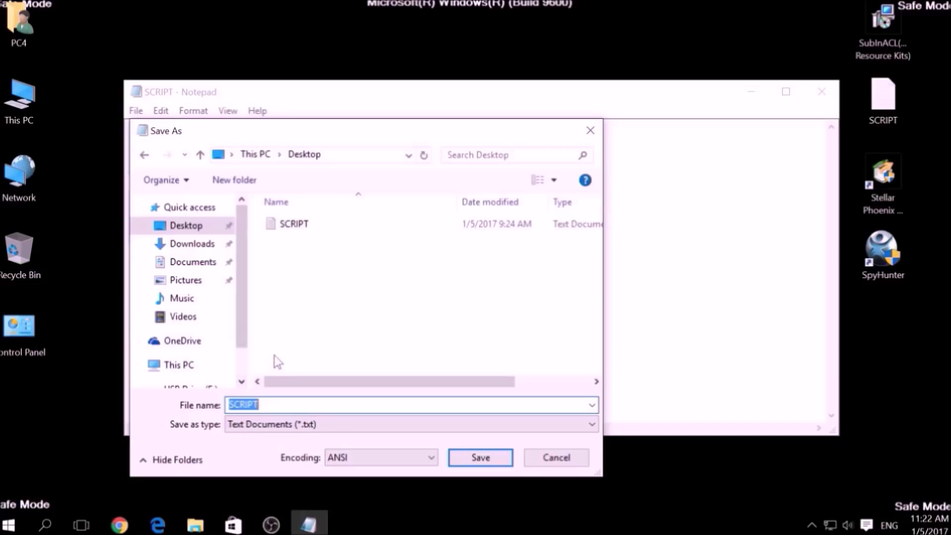
{"action": "type", "text": "FIX"}
{"action": "type", "text": "."}
{"action": "type", "text": "BAT"}
{"action": "left_click_drag", "start_coordinate": [261, 404], "coordinate": [245, 405]}
{"action": "left_click", "coordinate": [250, 425]}
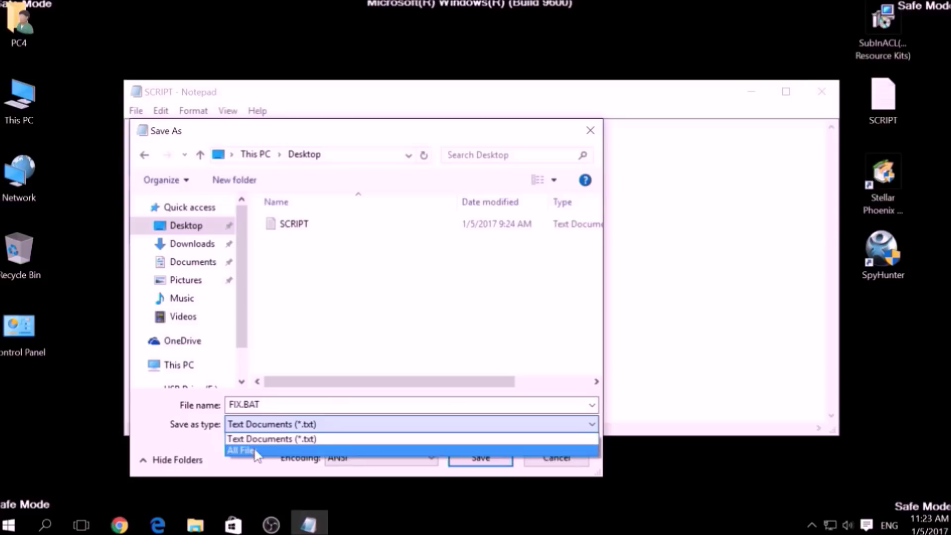
{"action": "left_click", "coordinate": [255, 450]}
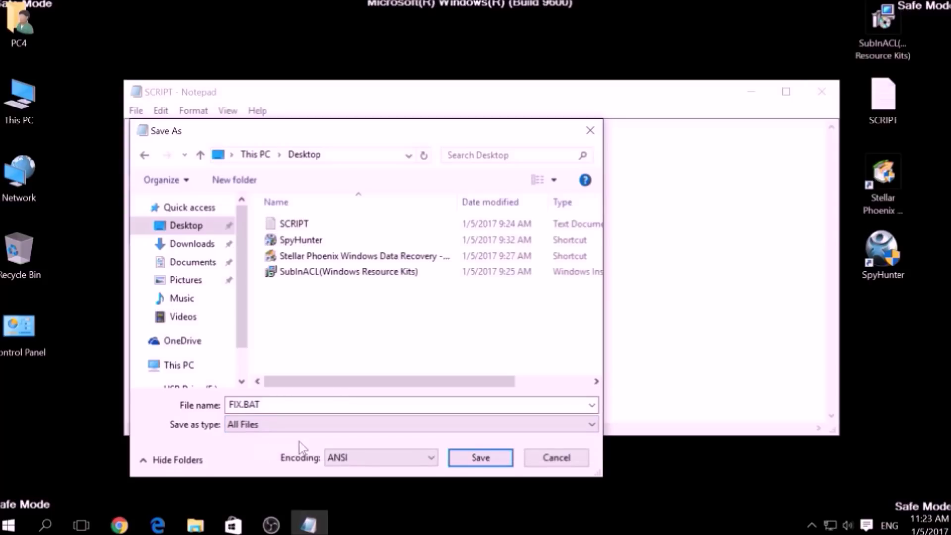
{"action": "left_click", "coordinate": [469, 452]}
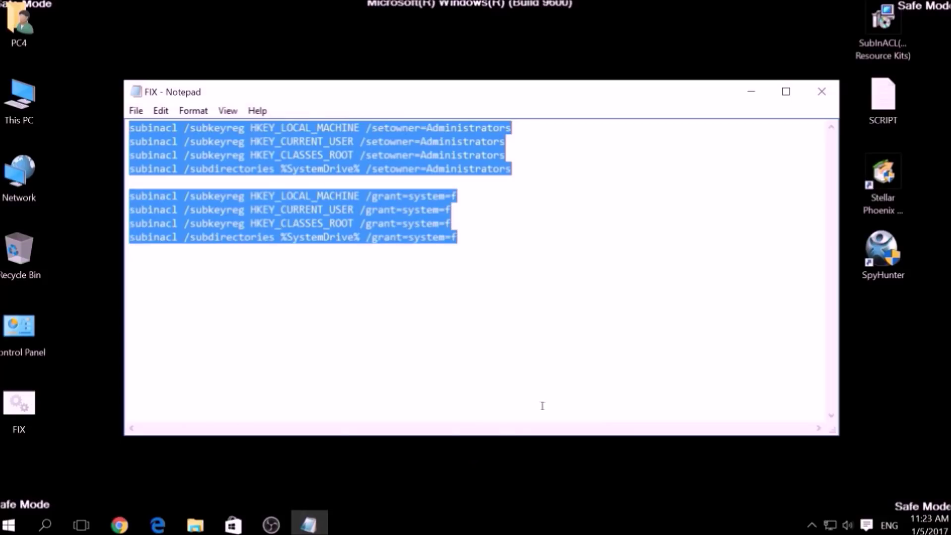
Step: Close Notepad, copy the FIX batch file from the desktop, and open This PC
{"action": "left_click", "coordinate": [821, 92]}
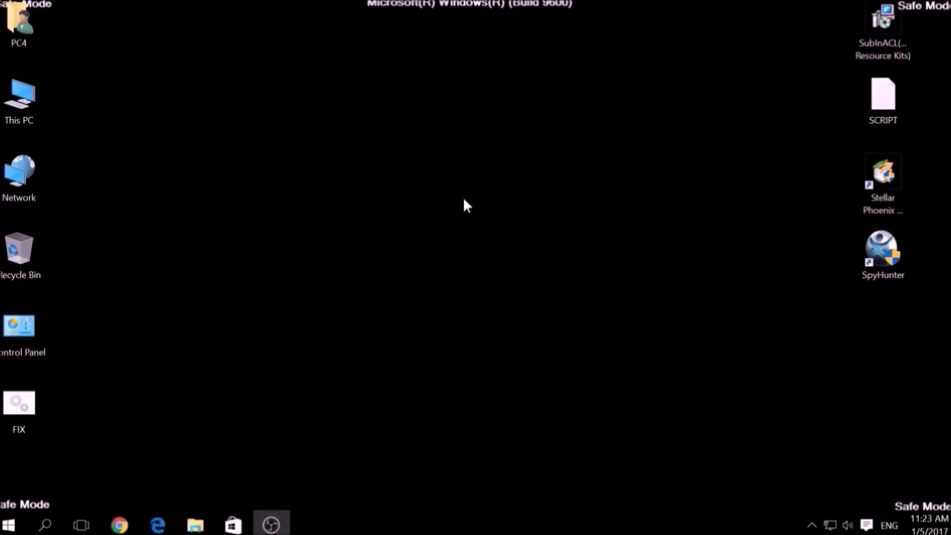
{"action": "left_click", "coordinate": [26, 394]}
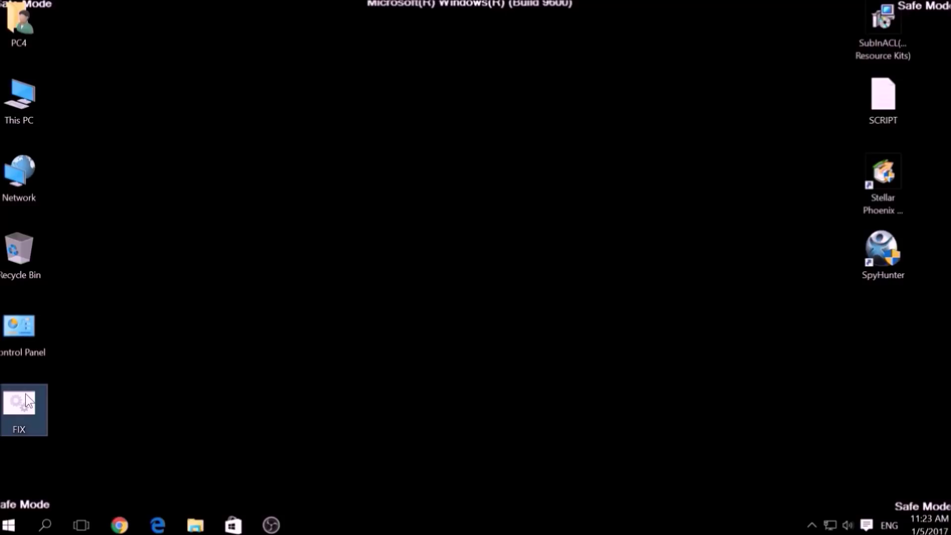
{"action": "right_click", "coordinate": [26, 394]}
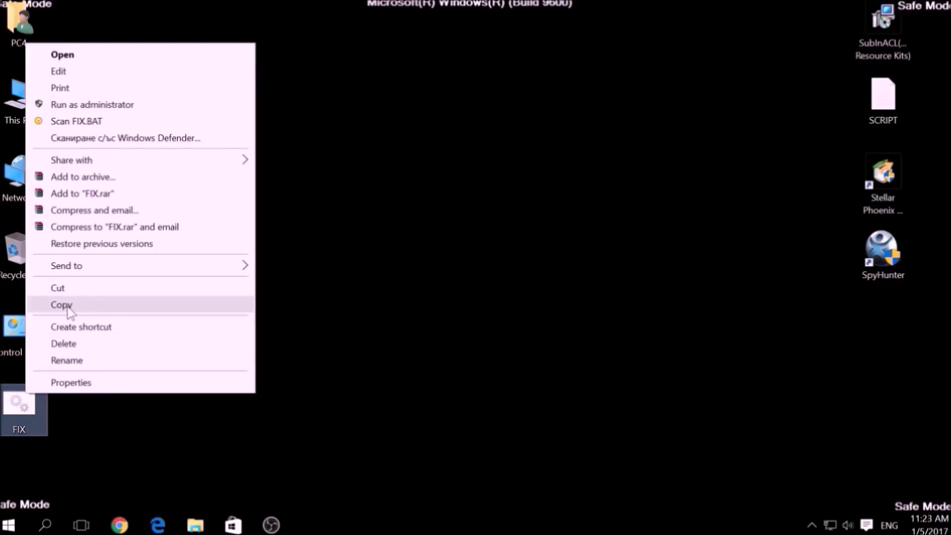
{"action": "left_click", "coordinate": [68, 304]}
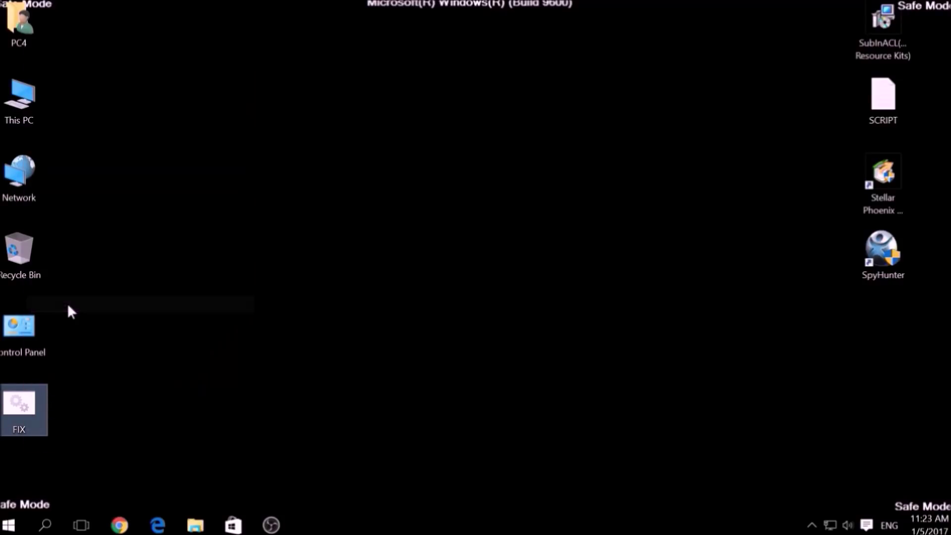
{"action": "double_click", "coordinate": [34, 106]}
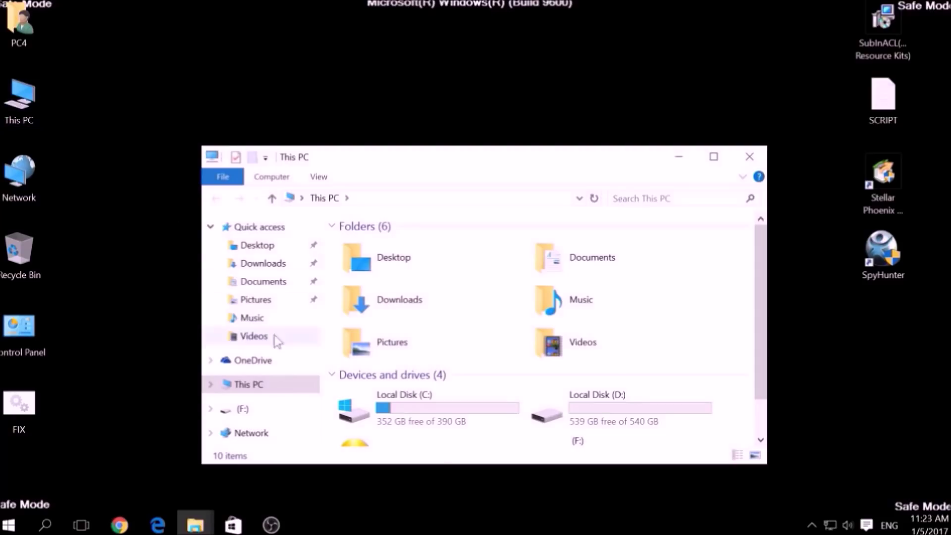
Step: Browse to C:\Program Files (x86)\Windows Resource Kits\Tools
{"action": "double_click", "coordinate": [354, 408]}
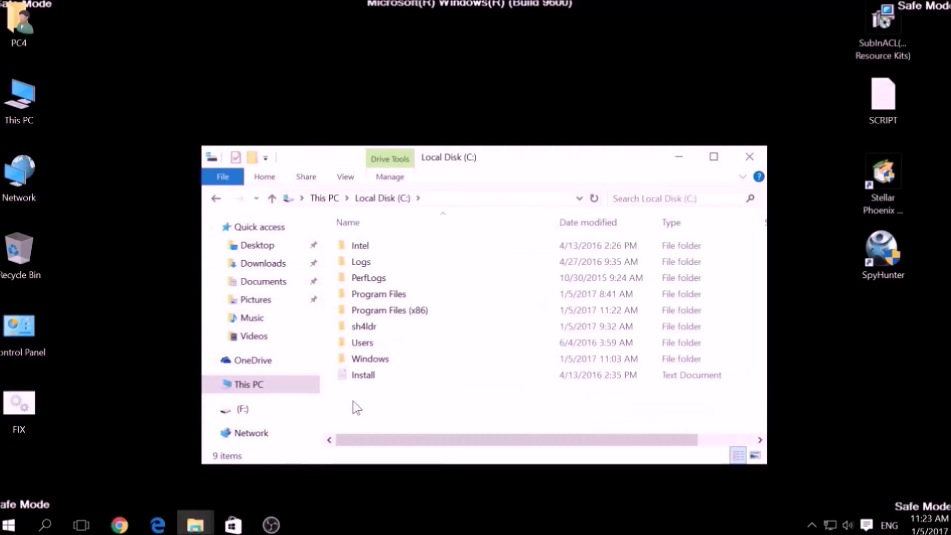
{"action": "double_click", "coordinate": [379, 310]}
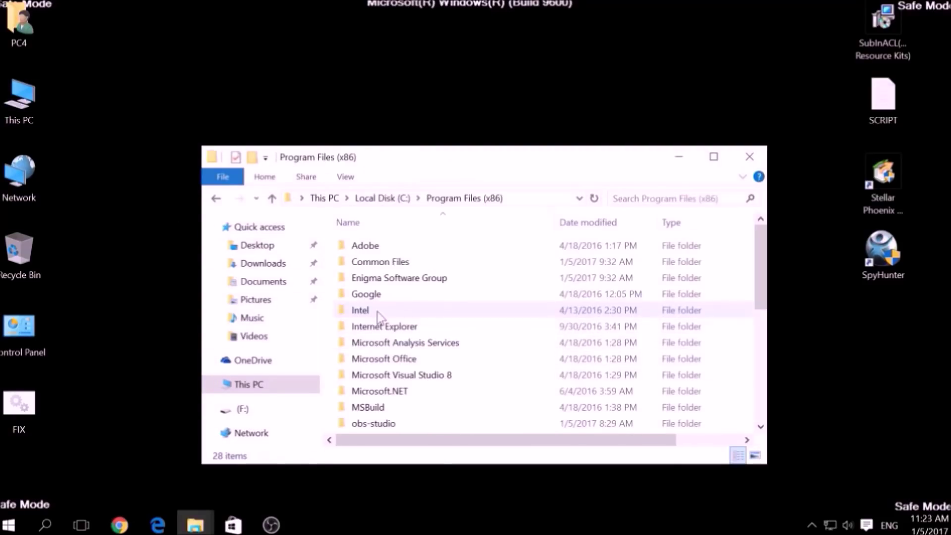
{"action": "left_click", "coordinate": [379, 313]}
{"action": "key", "text": "w"}
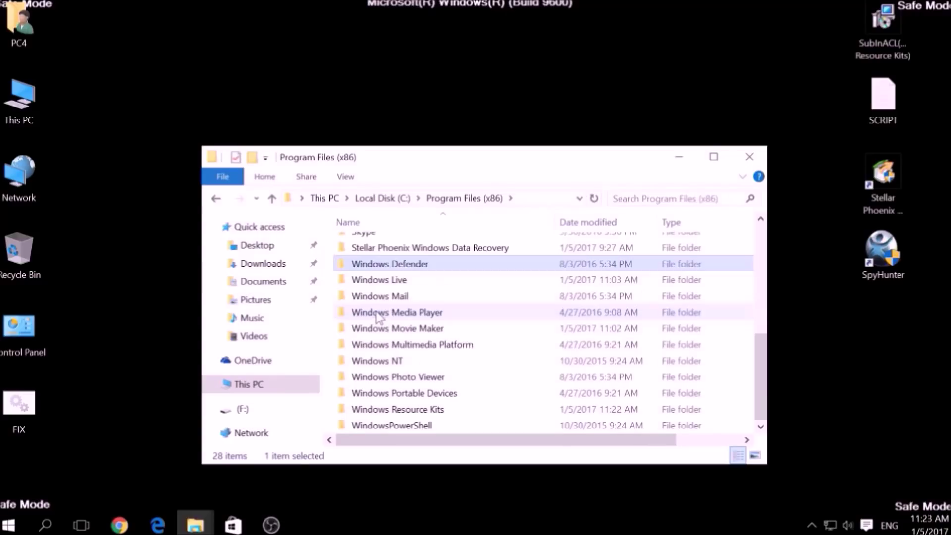
{"action": "double_click", "coordinate": [388, 409]}
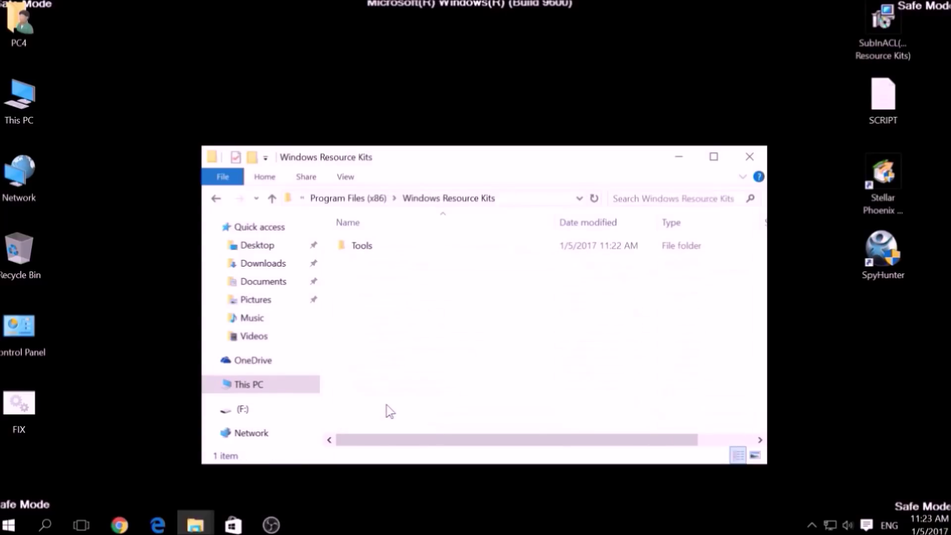
{"action": "double_click", "coordinate": [350, 251]}
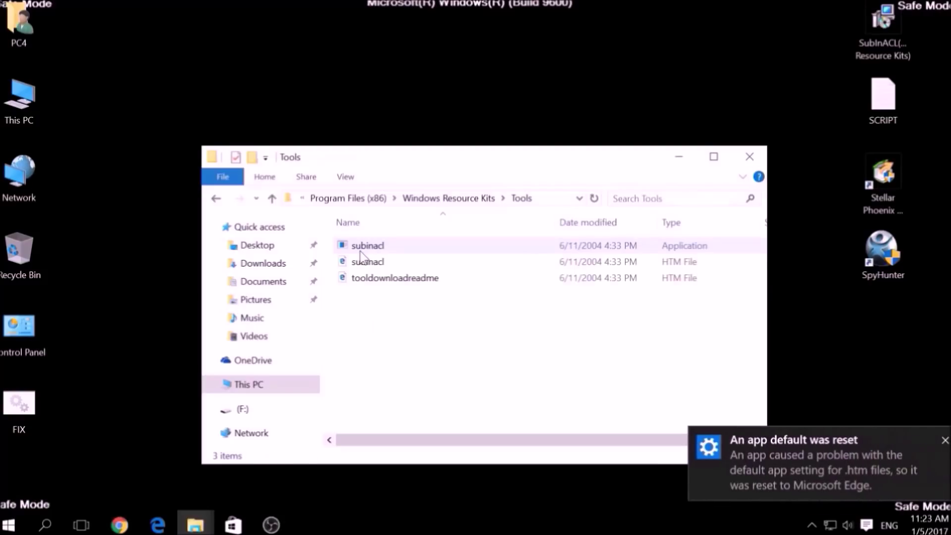
Step: Paste FIX.BAT into Tools with administrator permission and close the window
{"action": "right_click", "coordinate": [358, 308]}
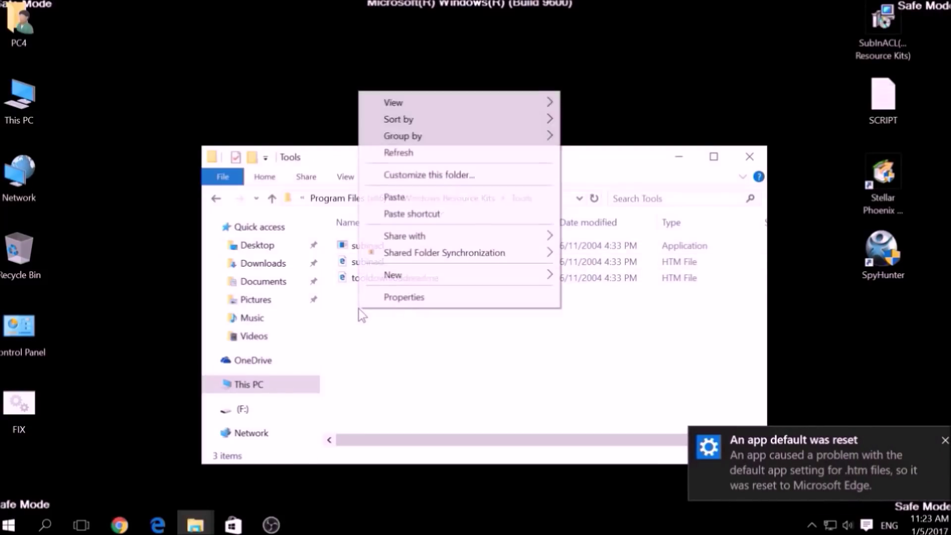
{"action": "left_click", "coordinate": [390, 199]}
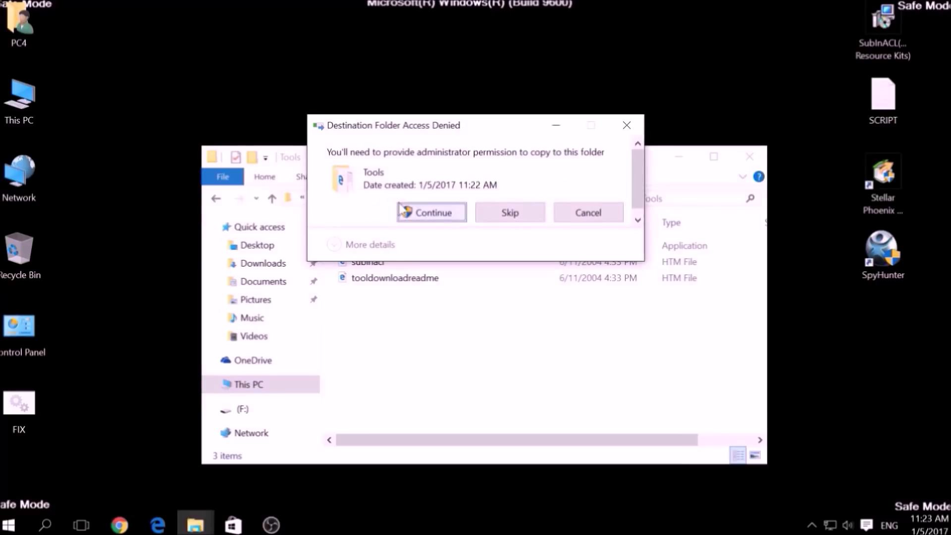
{"action": "left_click", "coordinate": [418, 214]}
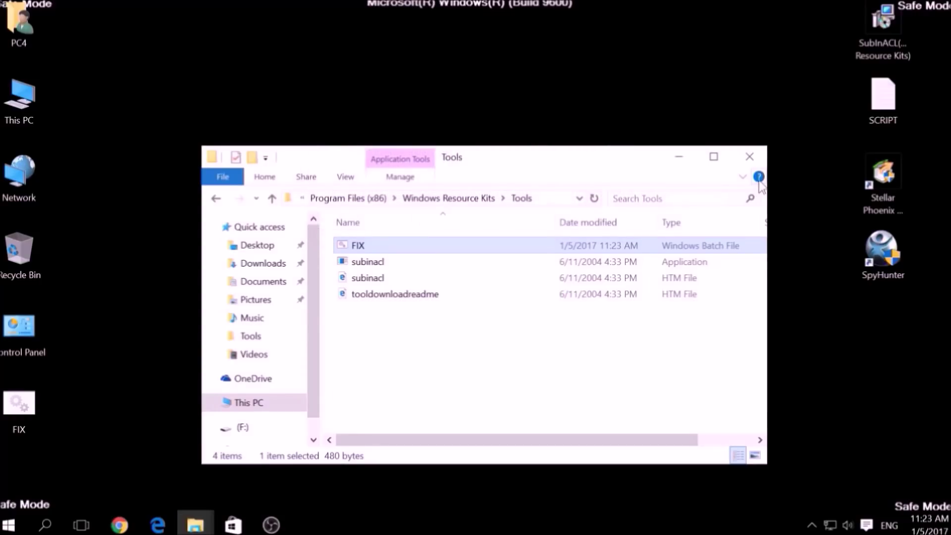
{"action": "left_click", "coordinate": [751, 161]}
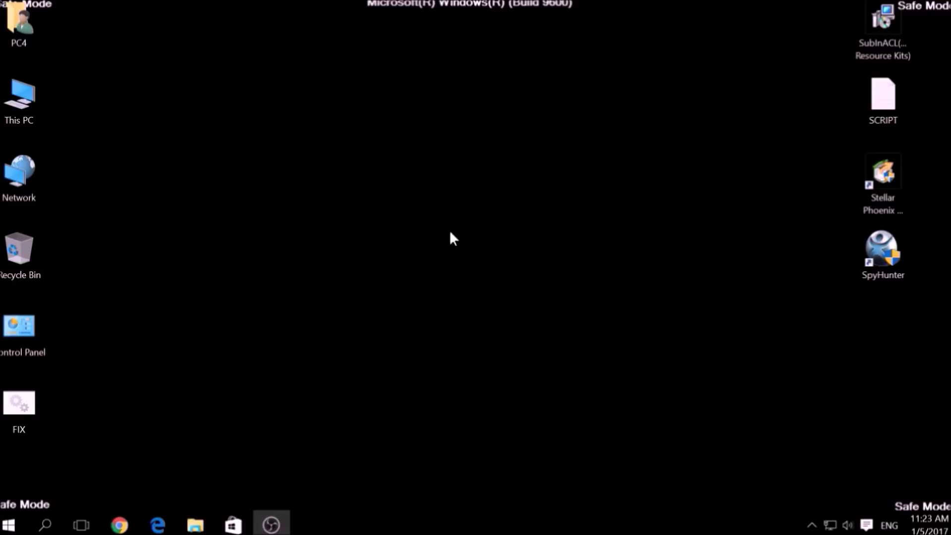
{"action": "left_click", "coordinate": [43, 524]}
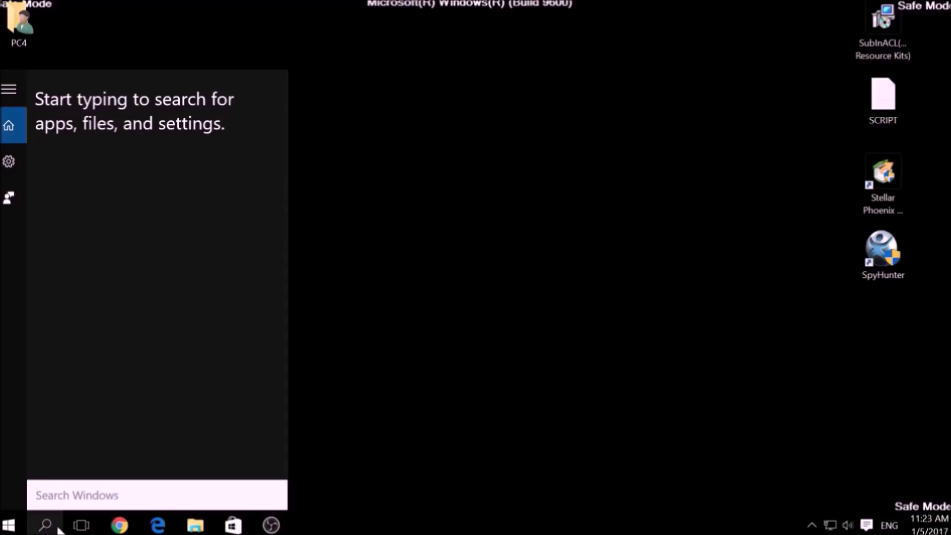
{"action": "type", "text": "cmd"}
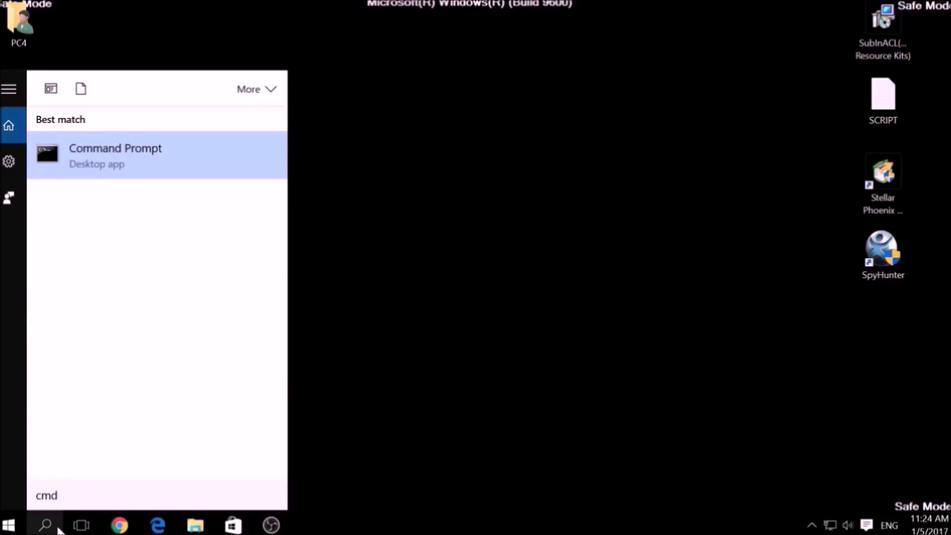
Step: Run the Command Prompt search result as administrator
{"action": "right_click", "coordinate": [106, 173]}
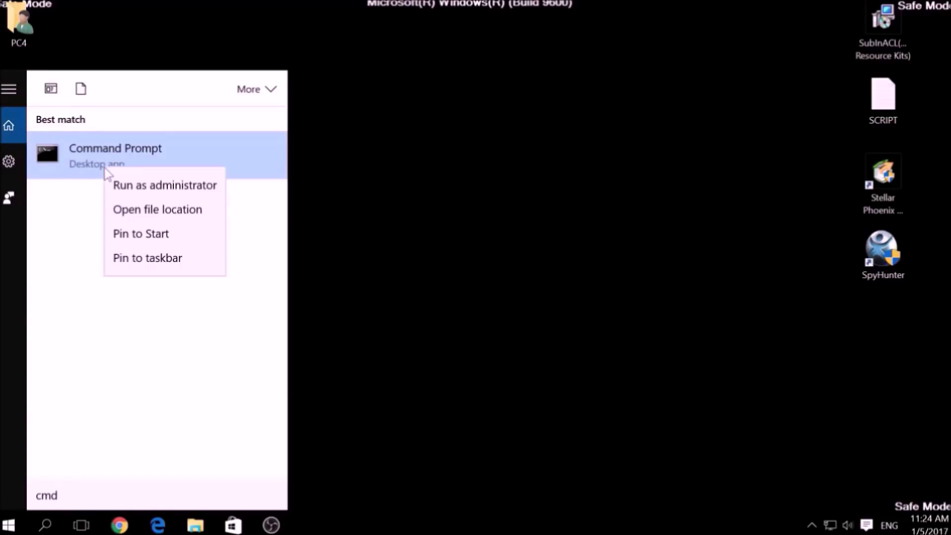
{"action": "left_click", "coordinate": [132, 190]}
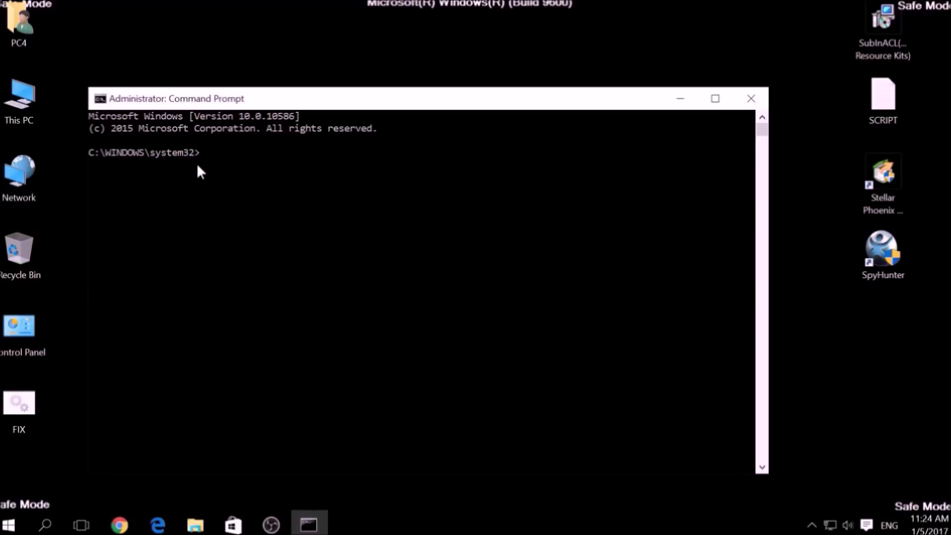
Step: Change into C:\Program Files (x86)\Windows Resource Kits\Tools and run FIX.bat
{"action": "left_click", "coordinate": [200, 157]}
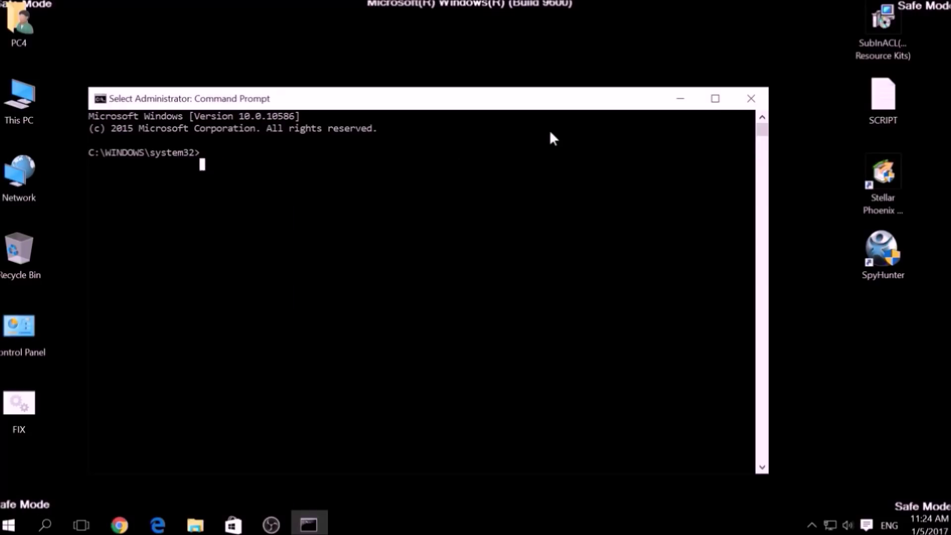
{"action": "type", "text": "CD C"}
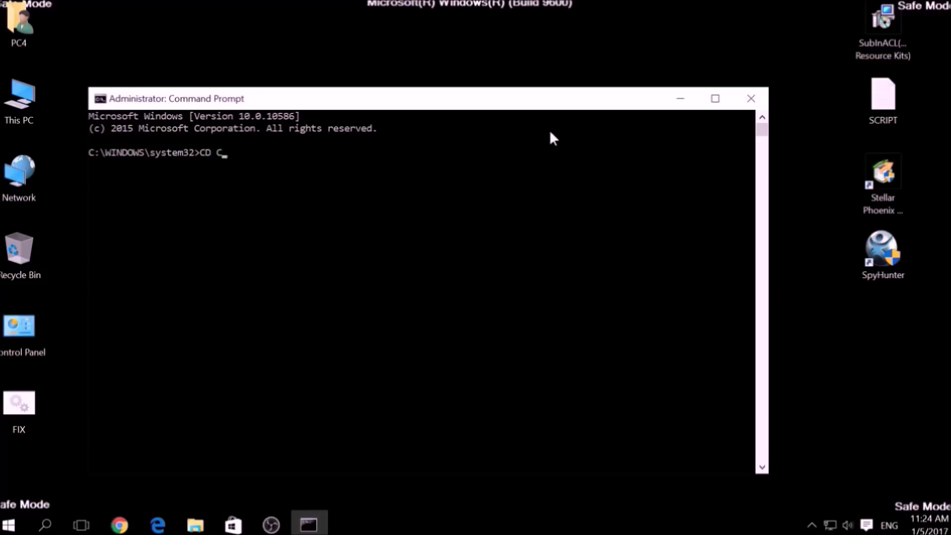
{"action": "type", "text": ":"}
{"action": "type", "text": "\\Program"}
{"action": "type", "text": " Files"}
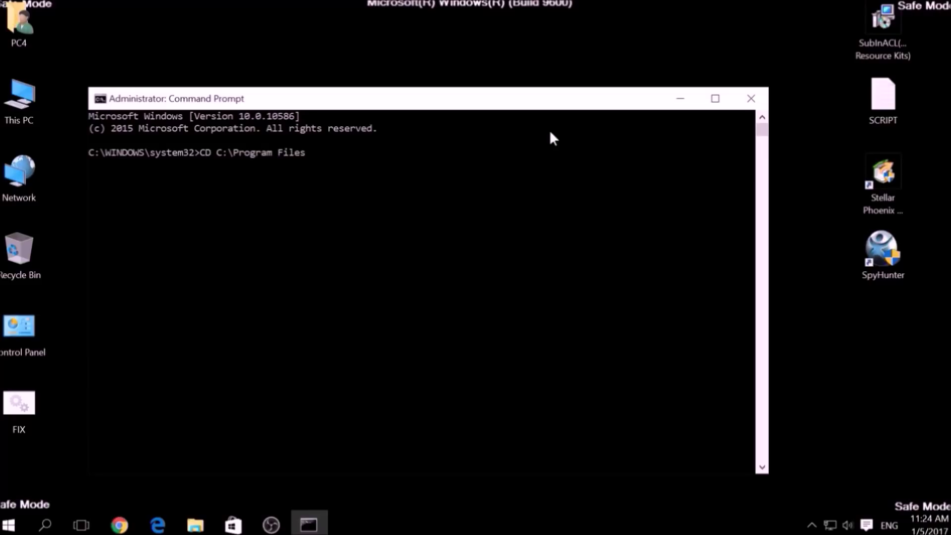
{"action": "type", "text": " (X"}
{"action": "type", "text": "86)"}
{"action": "type", "text": "\\"}
{"action": "type", "text": "Windows Reso"}
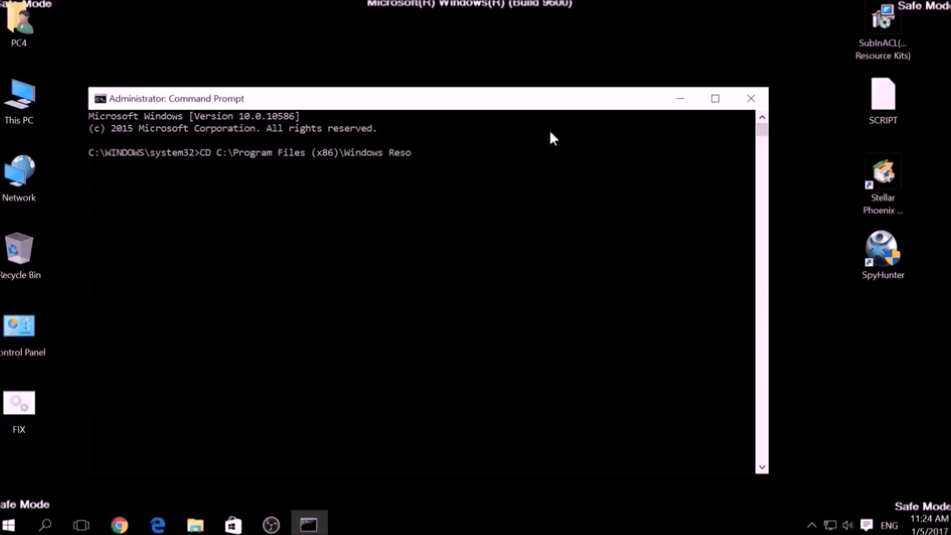
{"action": "type", "text": "urce Kits"}
{"action": "type", "text": "\\T"}
{"action": "type", "text": "ol"}
{"action": "key", "text": "BackSpace"}
{"action": "key", "text": "BackSpace"}
{"action": "type", "text": "ols"}
{"action": "key", "text": "Return"}
{"action": "type", "text": "FIX.b"}
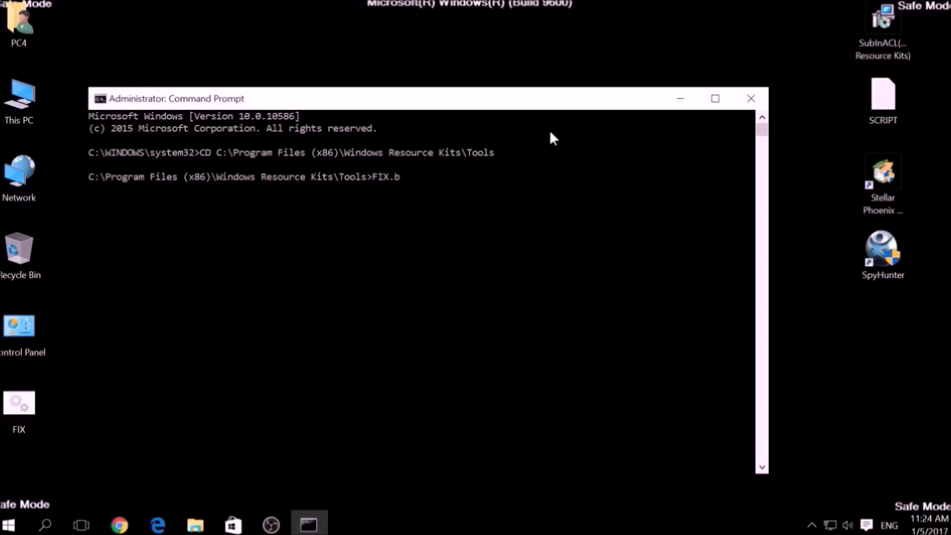
{"action": "type", "text": "at"}
{"action": "key", "text": "Return"}
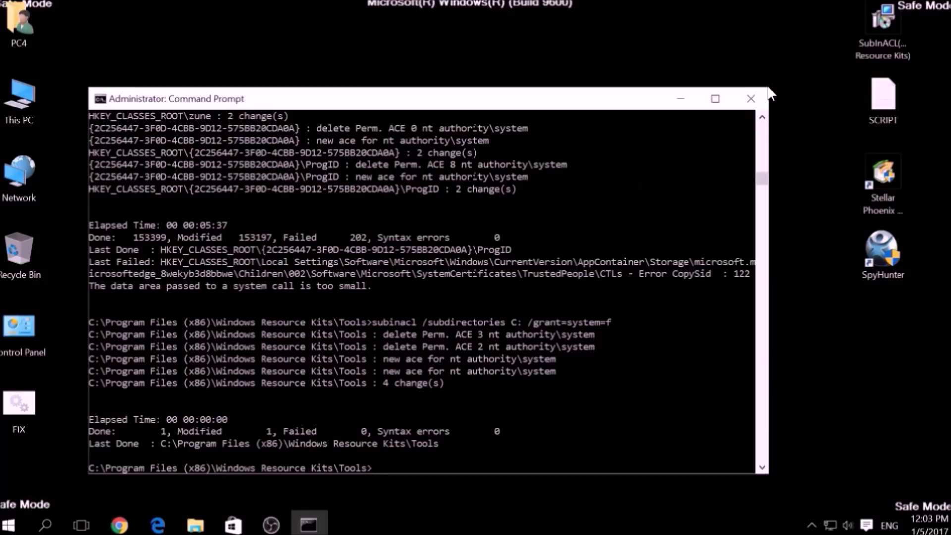
Step: Close the Command Prompt window once FIX.bat finishes granting registry permissions
{"action": "left_click", "coordinate": [757, 95]}
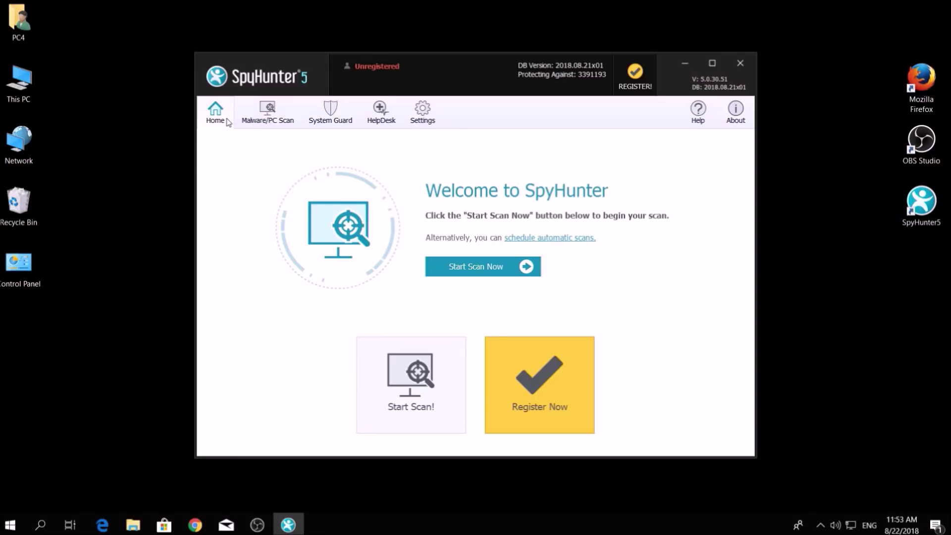
Step: Start a SpyHunter 5 malware scan of the computer from the Home tab
{"action": "left_click", "coordinate": [469, 272]}
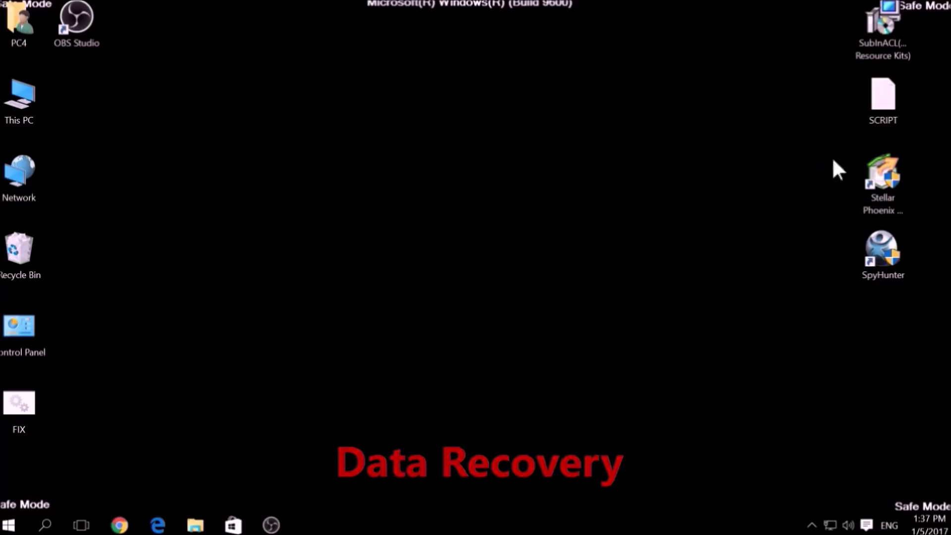
Step: Launch Stellar Phoenix, start an Advanced scan of drive C, then abort it
{"action": "left_click", "coordinate": [877, 179]}
{"action": "double_click", "coordinate": [877, 178]}
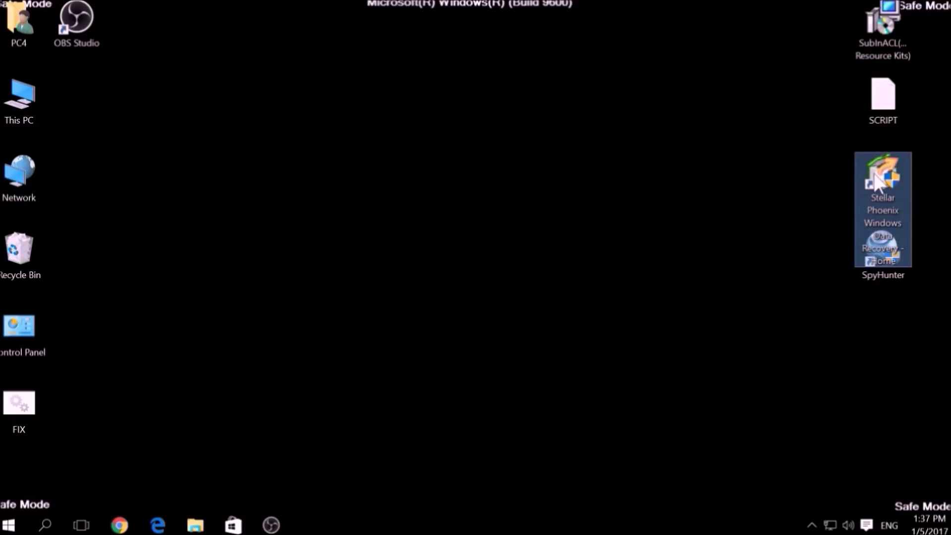
{"action": "left_click", "coordinate": [408, 232]}
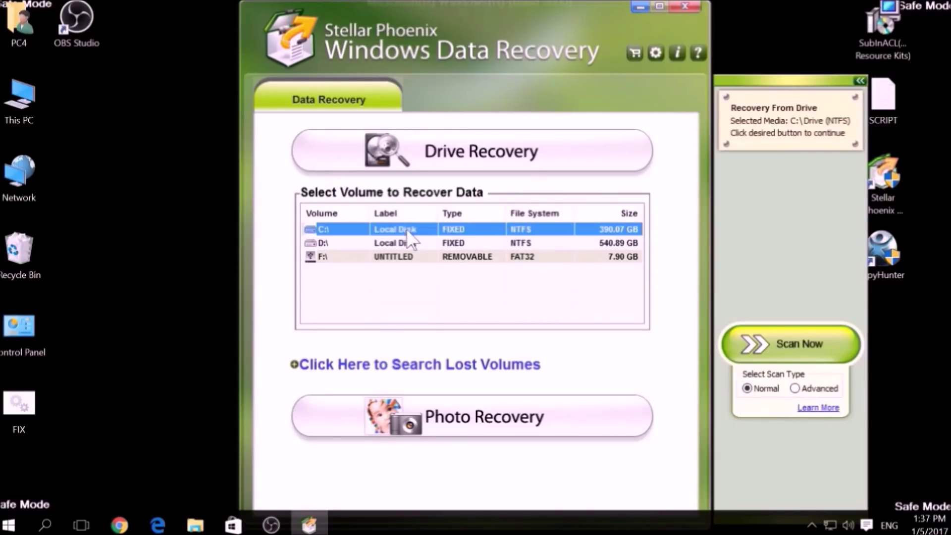
{"action": "left_click", "coordinate": [795, 388]}
{"action": "left_click", "coordinate": [780, 344]}
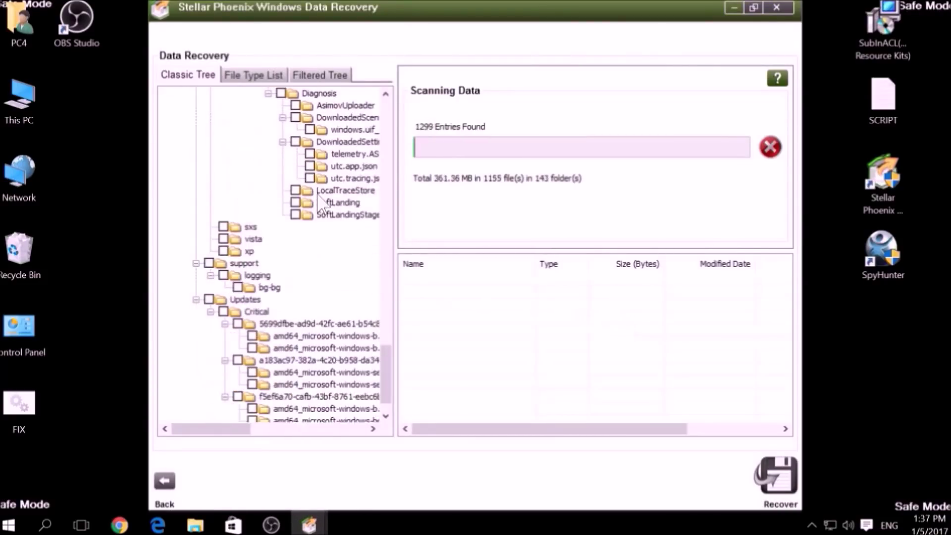
{"action": "left_click", "coordinate": [769, 148]}
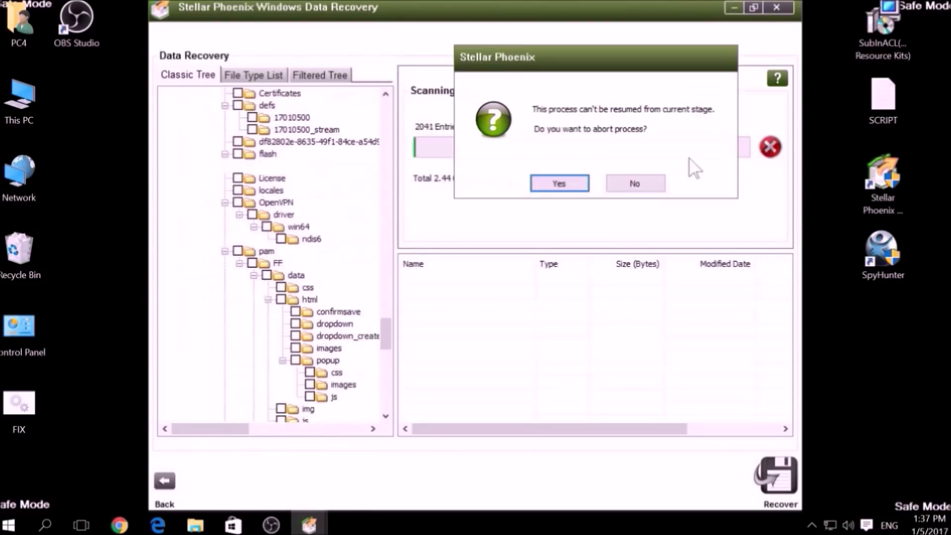
{"action": "left_click", "coordinate": [563, 183]}
Step: Mark $AttrDef, $Bitmap, $Boot, $WINDOWS.~BT and autoexec.bat for recovery, then close the program
{"action": "left_click", "coordinate": [407, 279]}
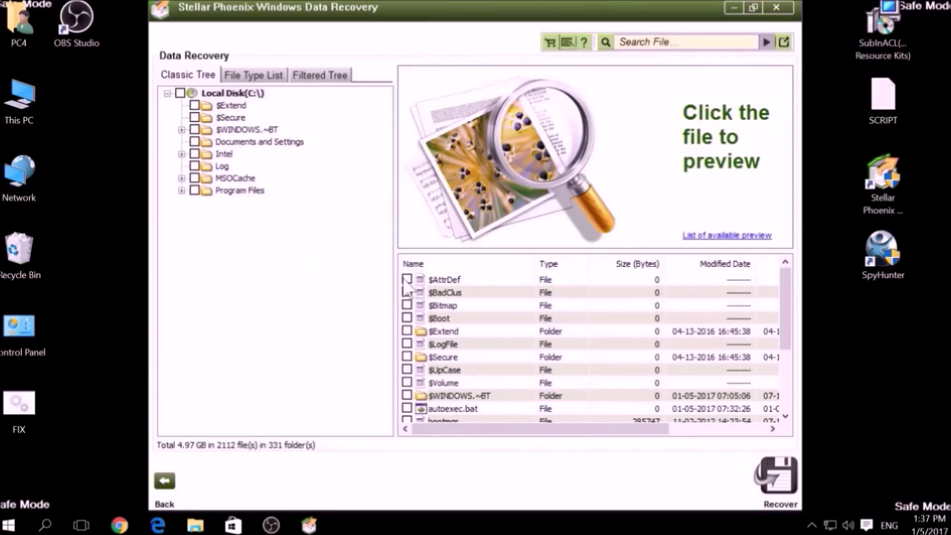
{"action": "left_click", "coordinate": [407, 305]}
{"action": "left_click", "coordinate": [407, 318]}
{"action": "scroll", "coordinate": [409, 319], "scroll_direction": "down", "scroll_amount": 3}
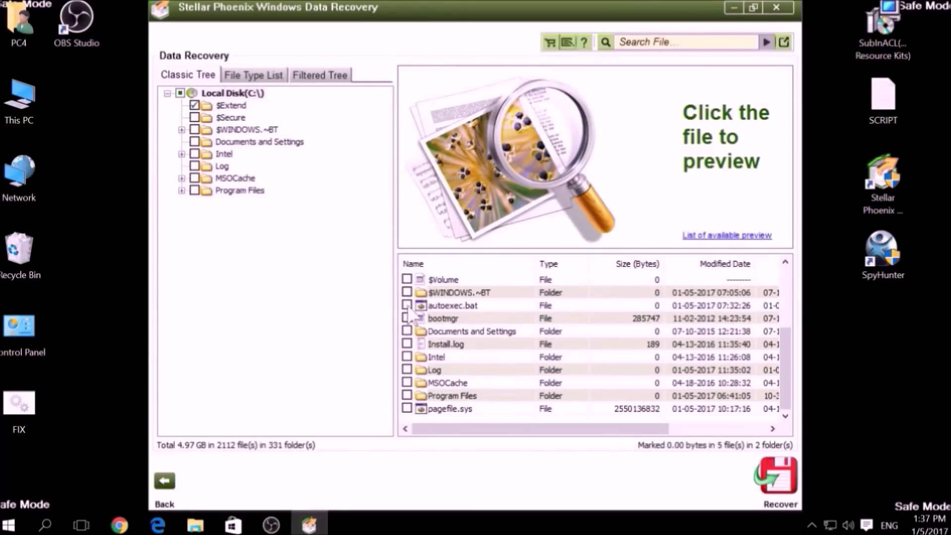
{"action": "left_click", "coordinate": [407, 291]}
{"action": "left_click", "coordinate": [407, 304]}
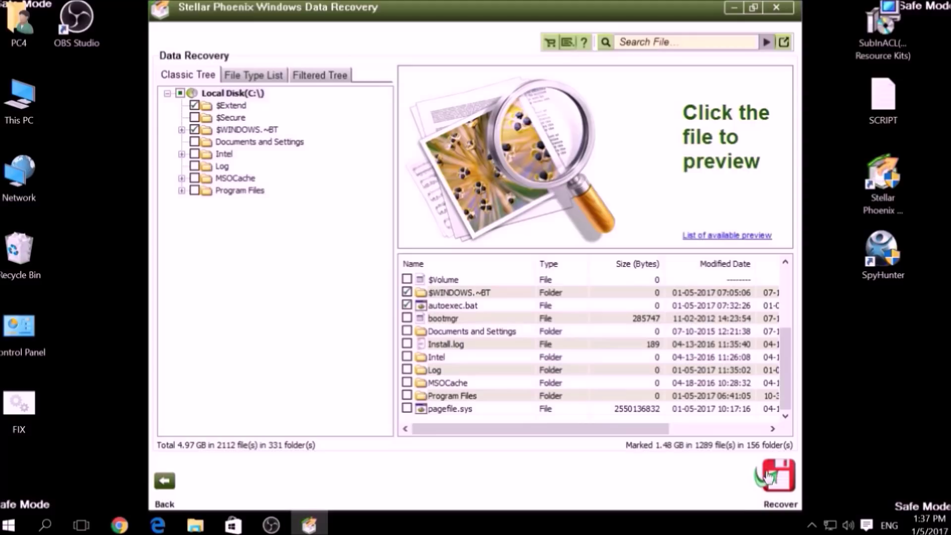
{"action": "left_click", "coordinate": [776, 9]}
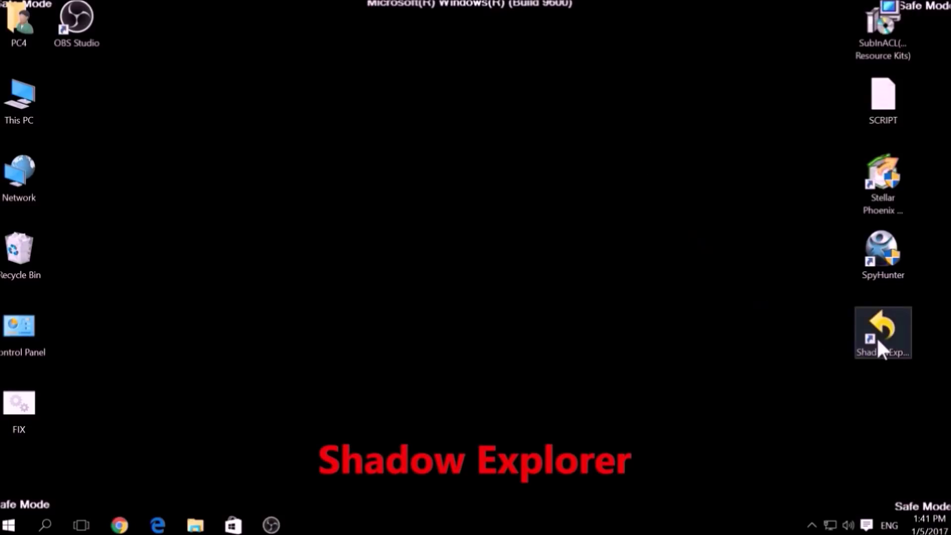
Step: Launch ShadowExplorer and dismiss its new-version update notice
{"action": "left_click", "coordinate": [878, 336]}
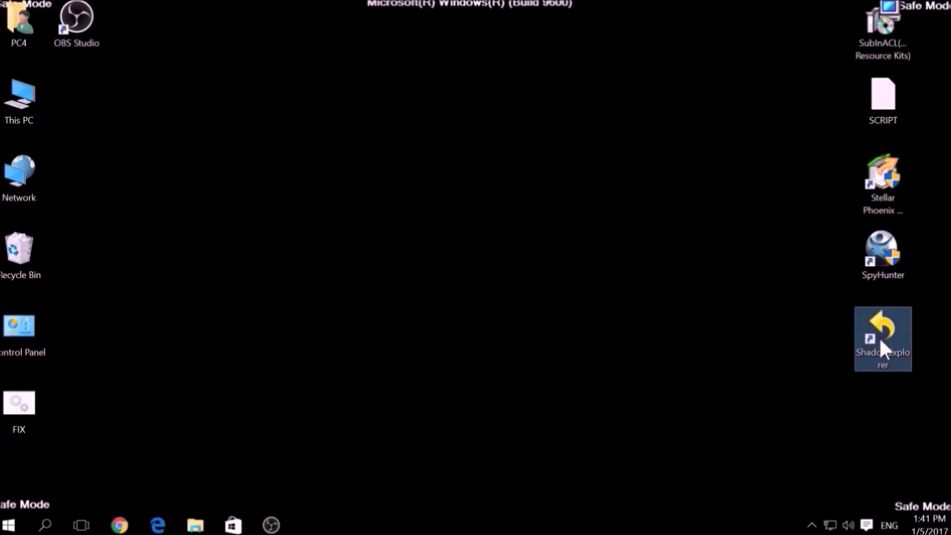
{"action": "double_click", "coordinate": [879, 336]}
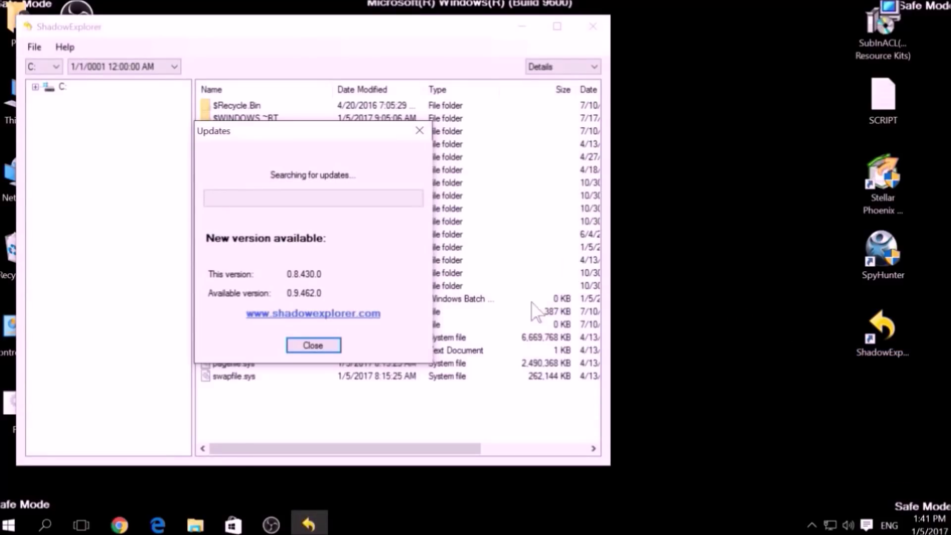
{"action": "left_click", "coordinate": [419, 131]}
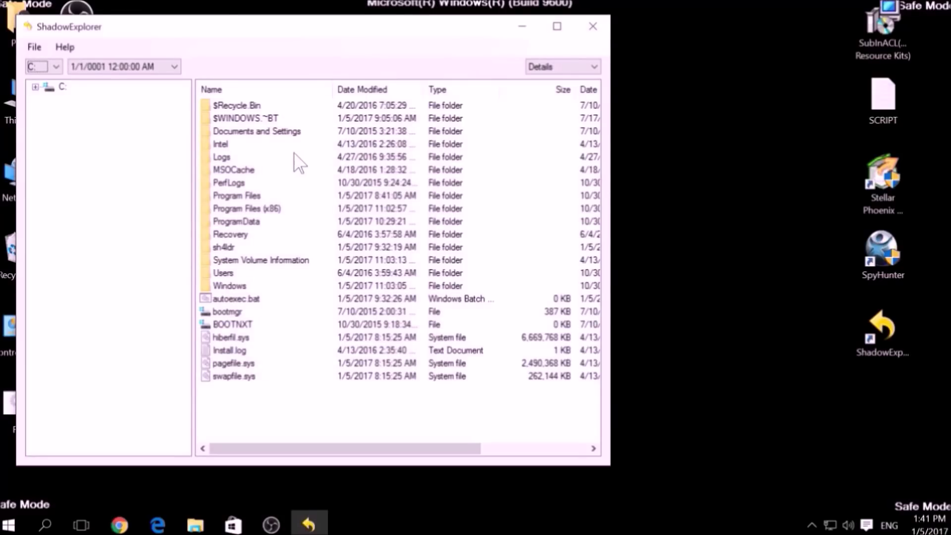
Step: Browse drive C's Intel, MSOCache, System Volume Information and Recovery folders
{"action": "left_click", "coordinate": [222, 147]}
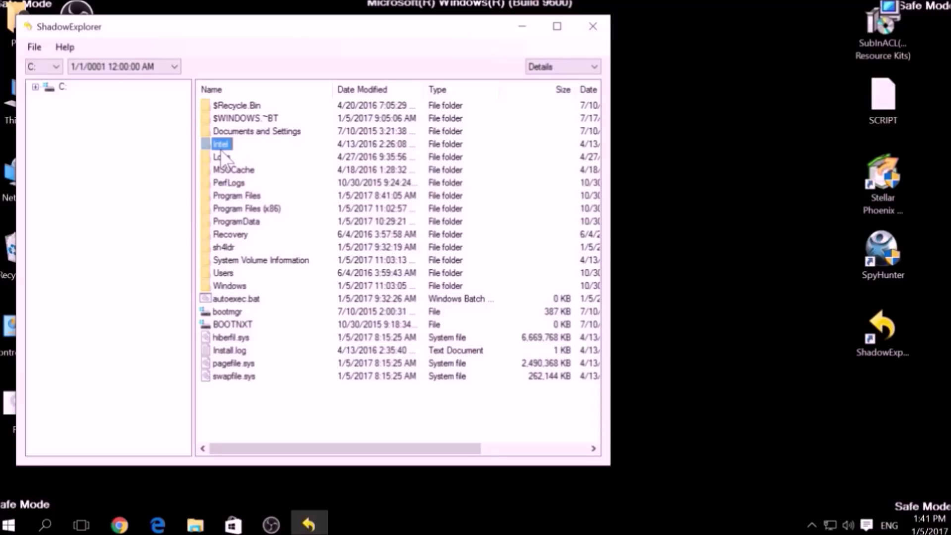
{"action": "left_click", "coordinate": [224, 170]}
{"action": "left_click", "coordinate": [229, 262]}
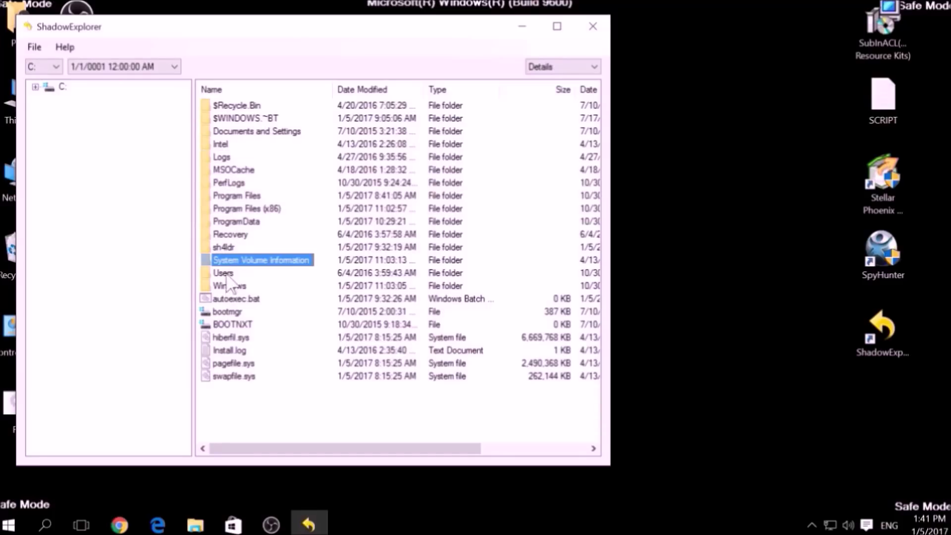
{"action": "left_click", "coordinate": [224, 234]}
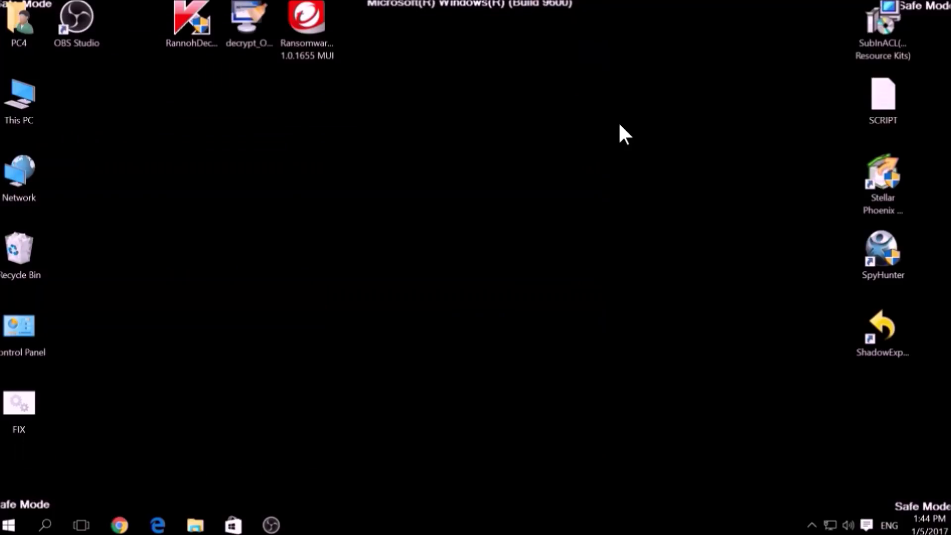
Step: Open the Kaspersky RannohDecryptor, then close it
{"action": "left_click_drag", "start_coordinate": [151, 86], "coordinate": [365, 65]}
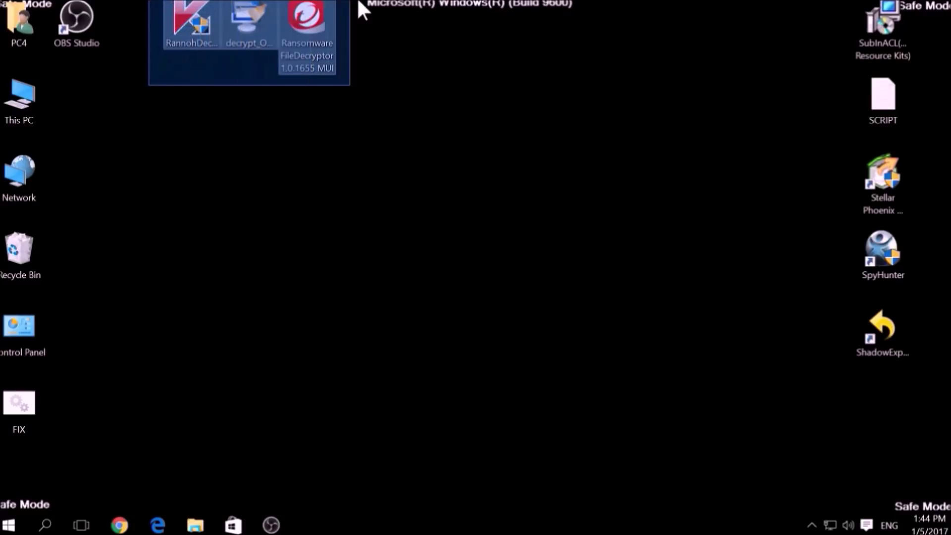
{"action": "left_click", "coordinate": [393, 176]}
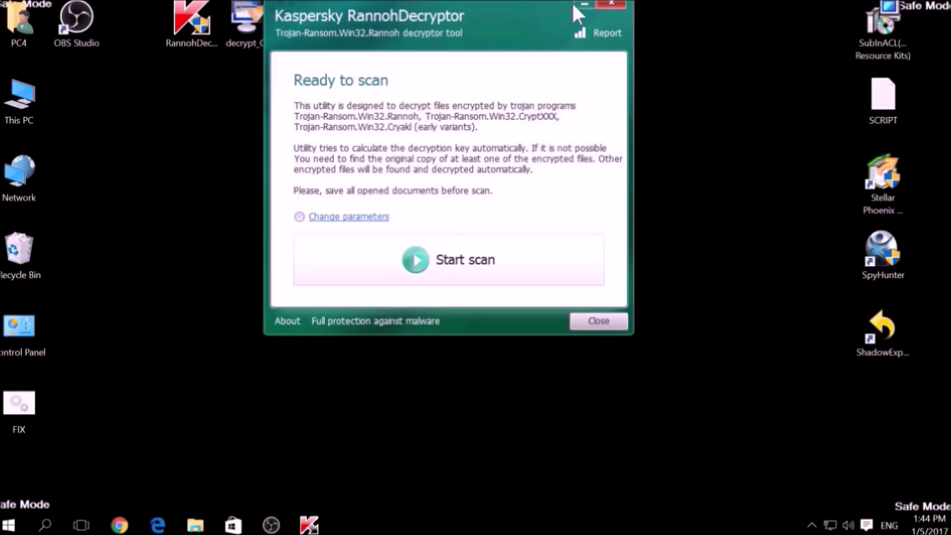
{"action": "left_click", "coordinate": [584, 6]}
Step: Run the Emsisoft OpenToYou decrypter, accept its license, choose drive C, and minimize it
{"action": "double_click", "coordinate": [255, 27]}
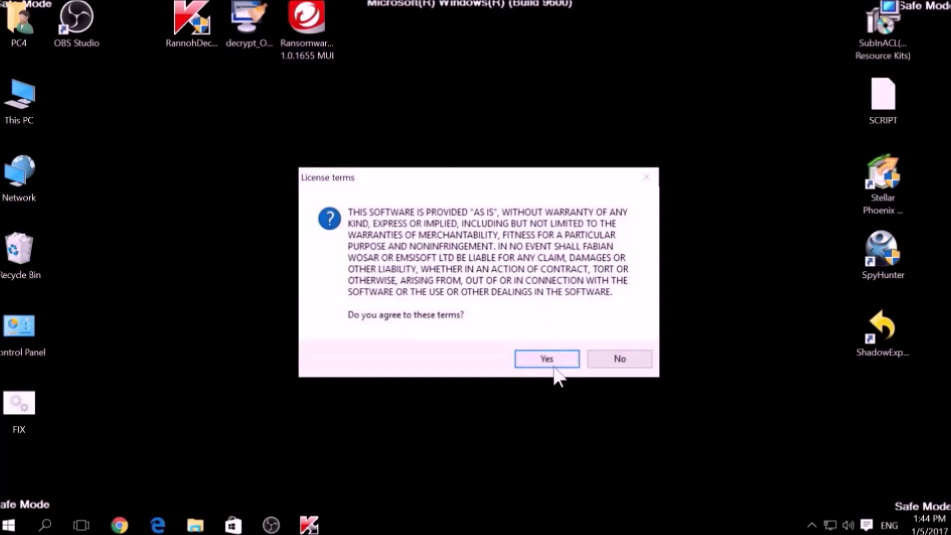
{"action": "left_click", "coordinate": [553, 366]}
{"action": "left_click", "coordinate": [287, 206]}
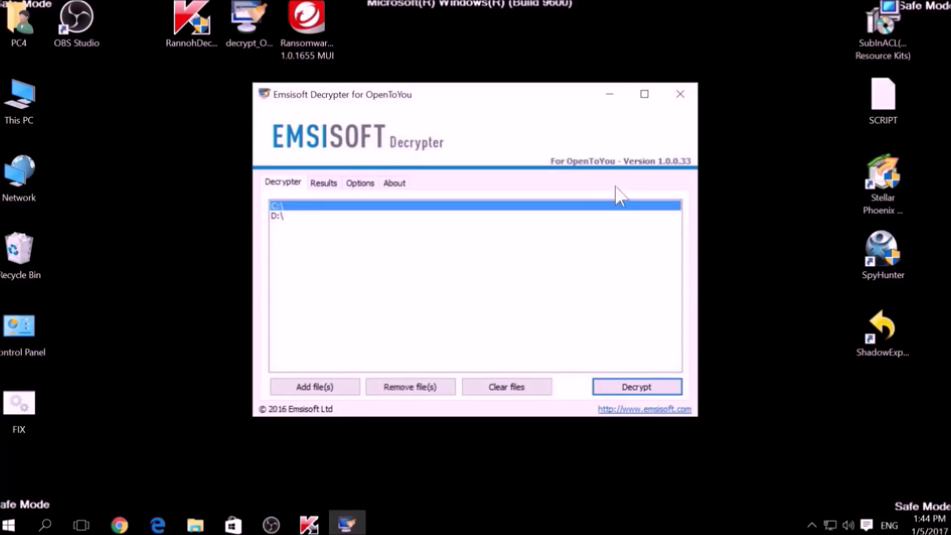
{"action": "left_click", "coordinate": [608, 96]}
Step: Launch Trend Micro Ransomware File Decryptor, accept its license, and show the ransomware name list
{"action": "double_click", "coordinate": [297, 50]}
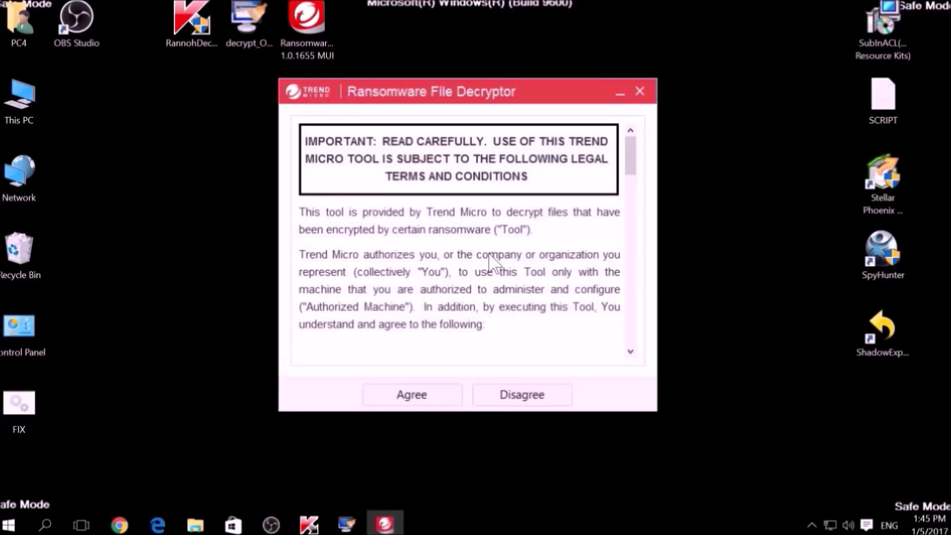
{"action": "left_click", "coordinate": [410, 394]}
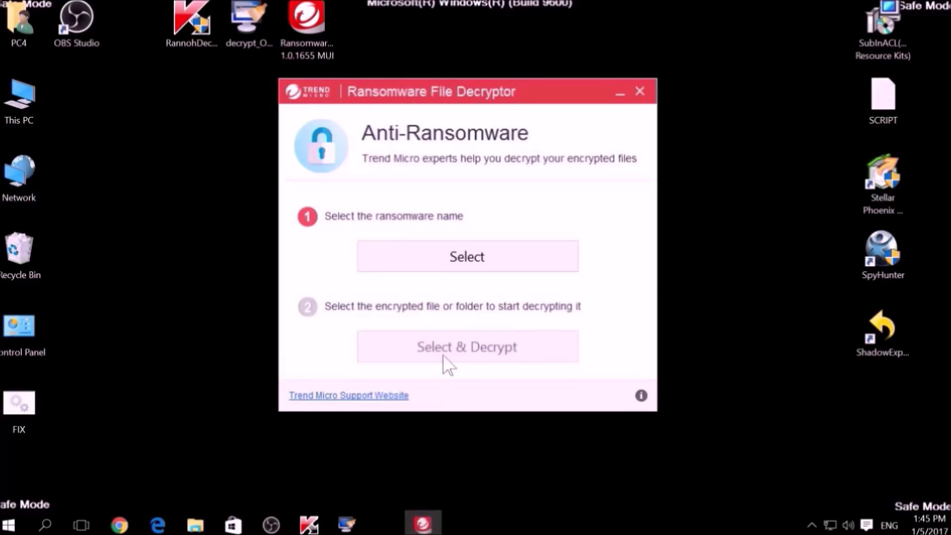
{"action": "left_click", "coordinate": [449, 267]}
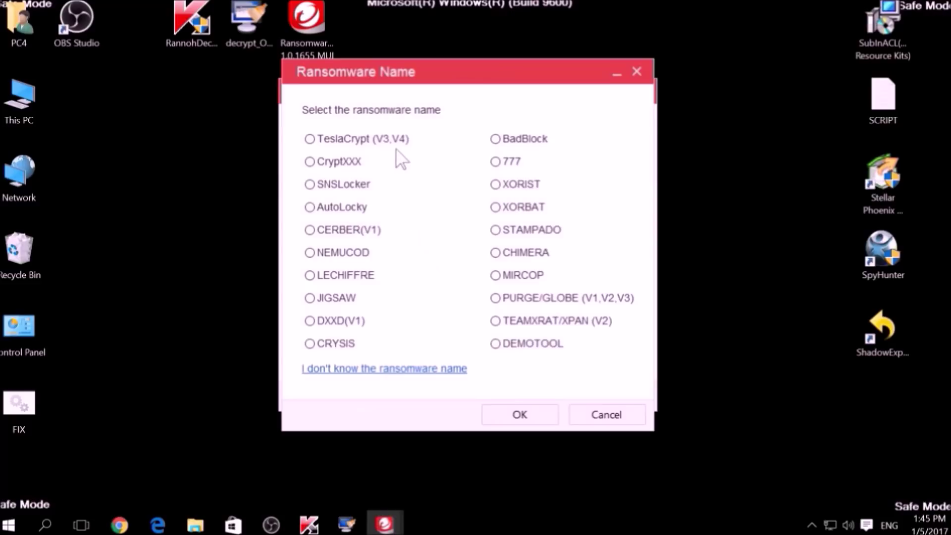